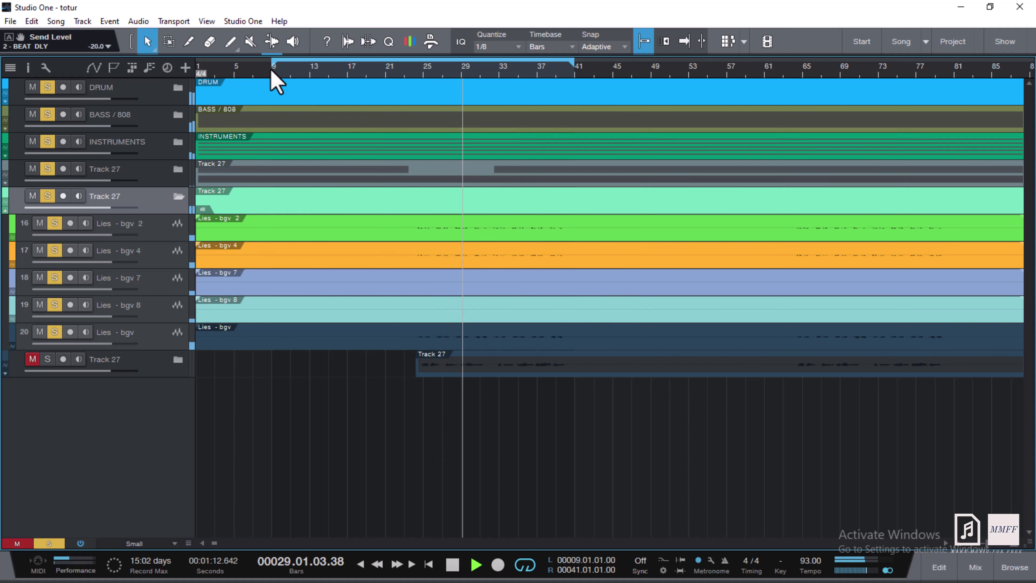
# Step: Stop playback and briefly check the panning of the backing-vocal channels in the mixer
pyautogui.press('space')
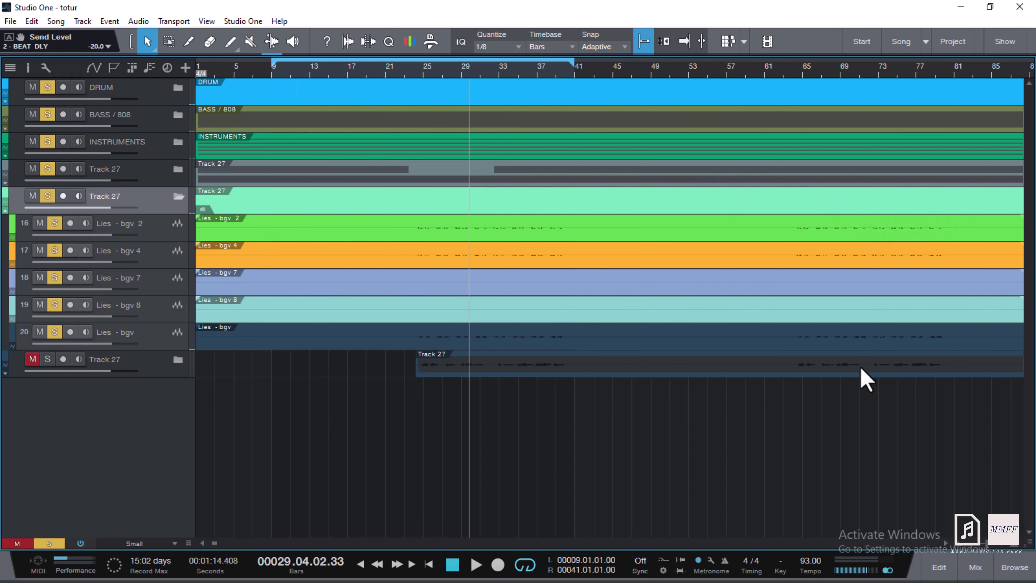
pyautogui.click(976, 567)
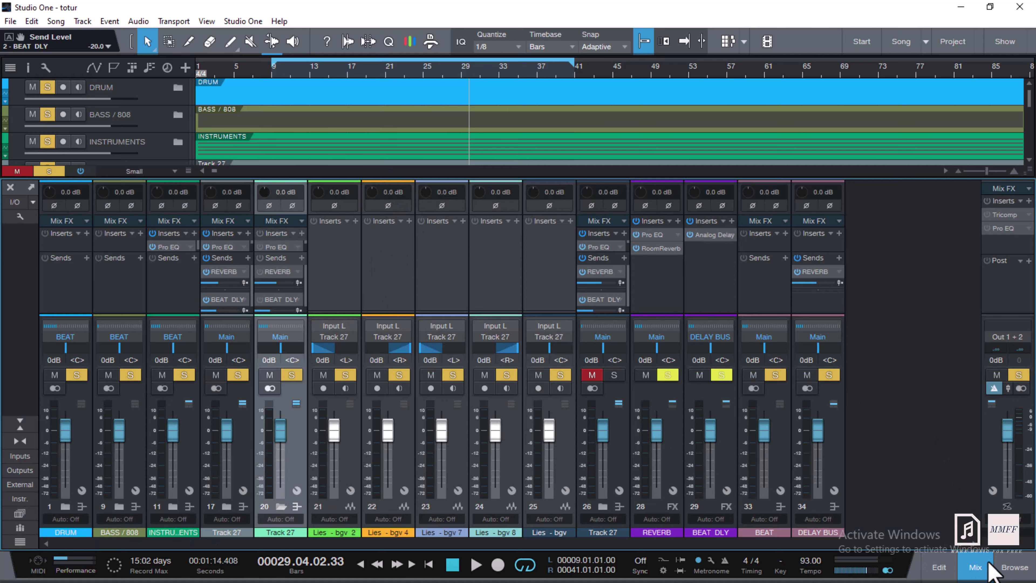
pyautogui.click(988, 573)
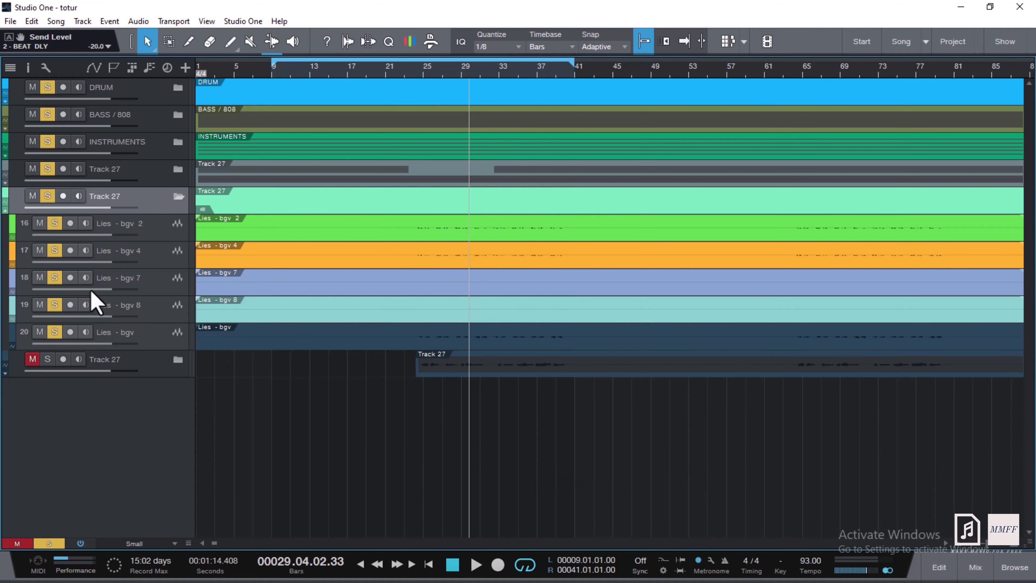
# Step: Mute the Lies - bgv, Lies - bgv 8 and Lies - bgv 7 tracks, leaving bgv 2 and bgv 4 soloed
pyautogui.click(40, 332)
pyautogui.click(55, 332)
pyautogui.click(39, 305)
pyautogui.click(55, 304)
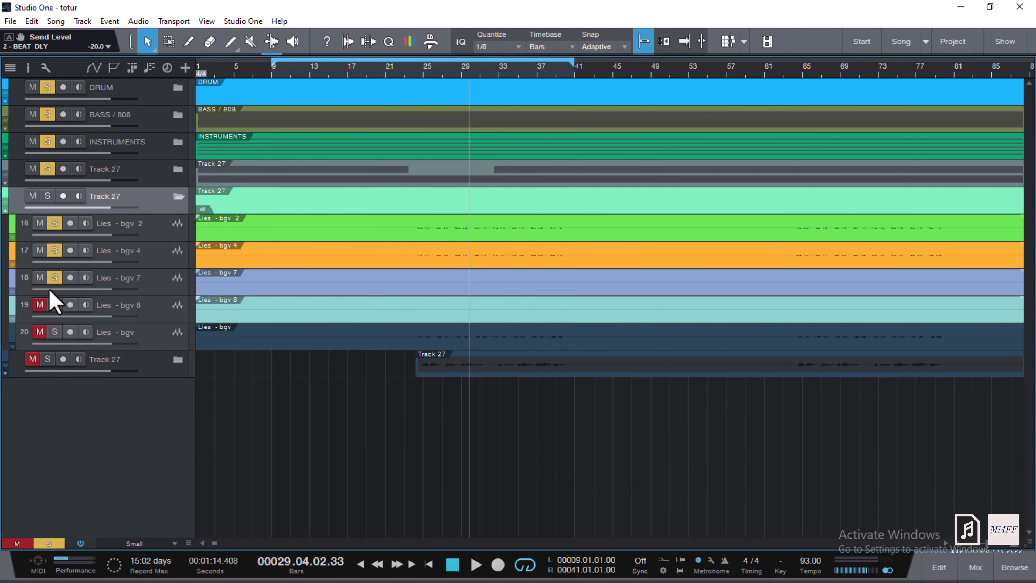
pyautogui.click(40, 277)
pyautogui.click(55, 278)
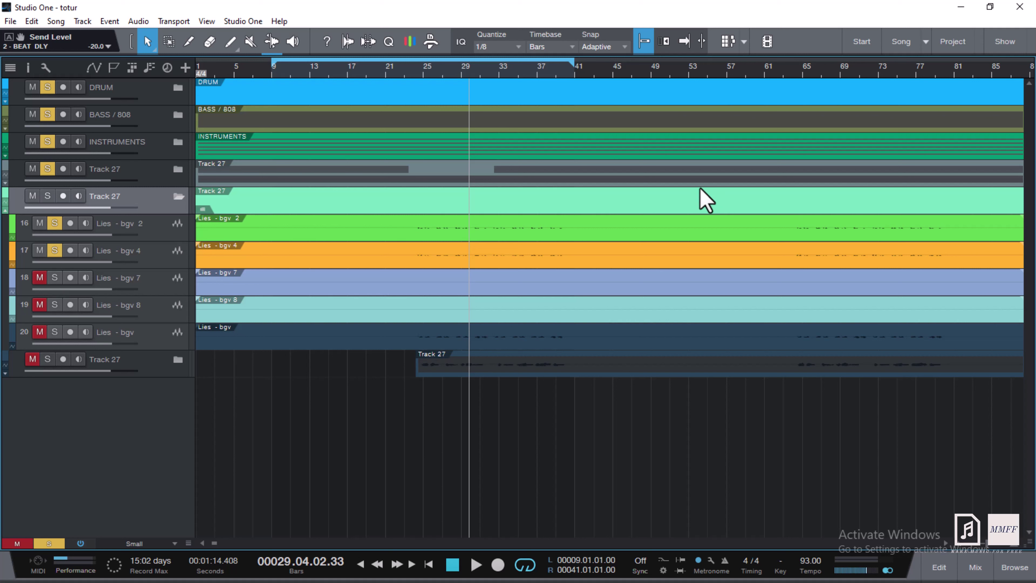
# Step: Play from bar 21, then mute the upper Track 27 folder and the INSTRUMENTS, BASS / 808 and DRUM tracks
pyautogui.click(389, 72)
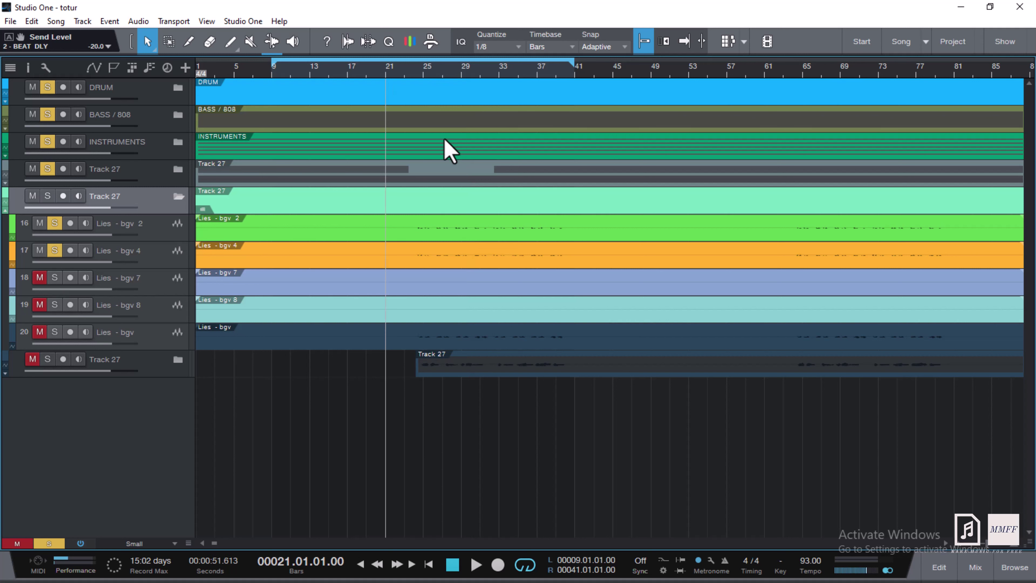
pyautogui.press('space')
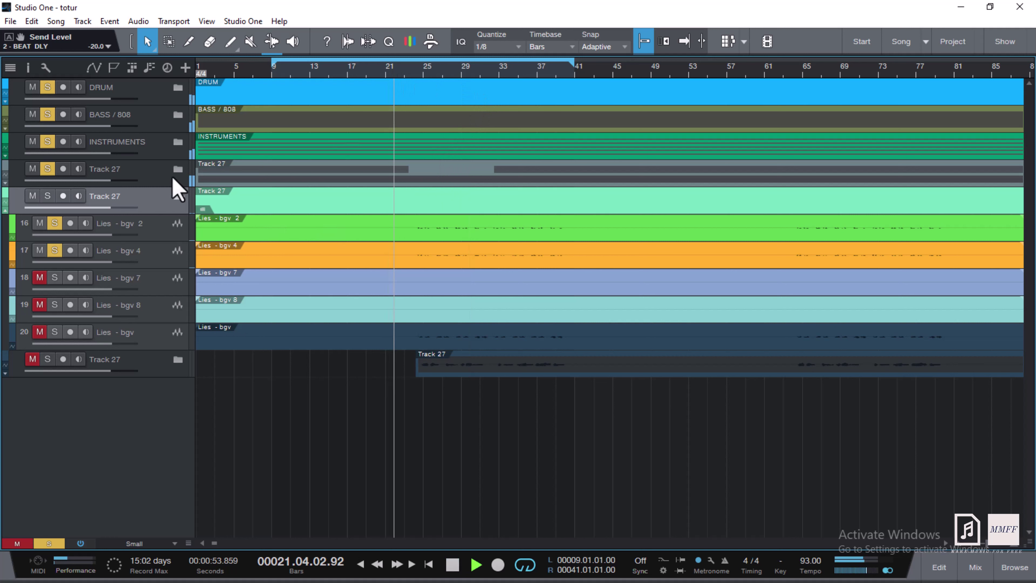
pyautogui.click(32, 169)
pyautogui.moveTo(29, 157); pyautogui.dragTo(27, 98)
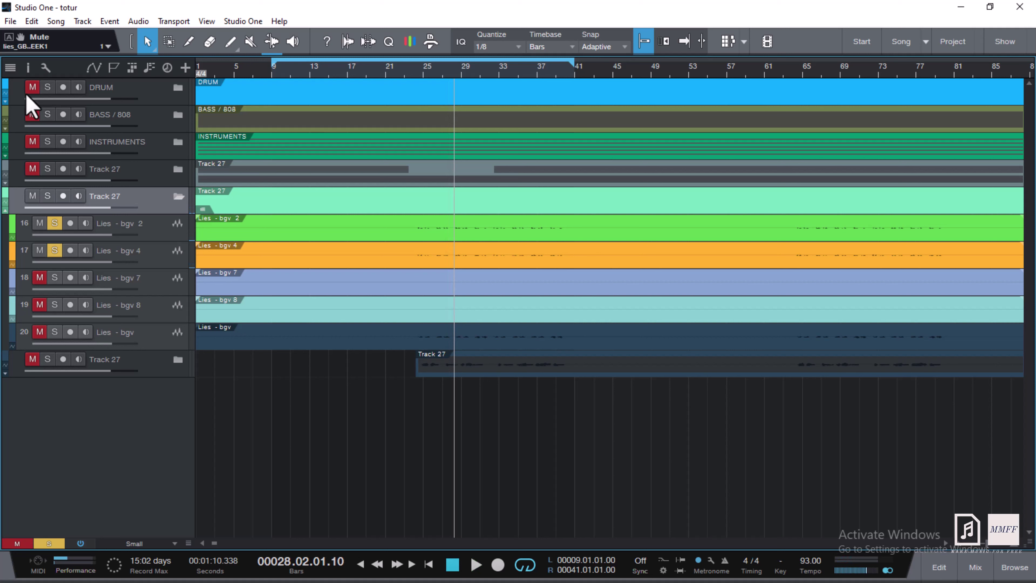
# Step: Isolate Lies - bgv 7 and bgv 8 by soloing them and muting bgv 4 and bgv 2, and audition them from just before bar 25
pyautogui.click(55, 278)
pyautogui.click(39, 278)
pyautogui.click(39, 305)
pyautogui.click(40, 250)
pyautogui.click(40, 223)
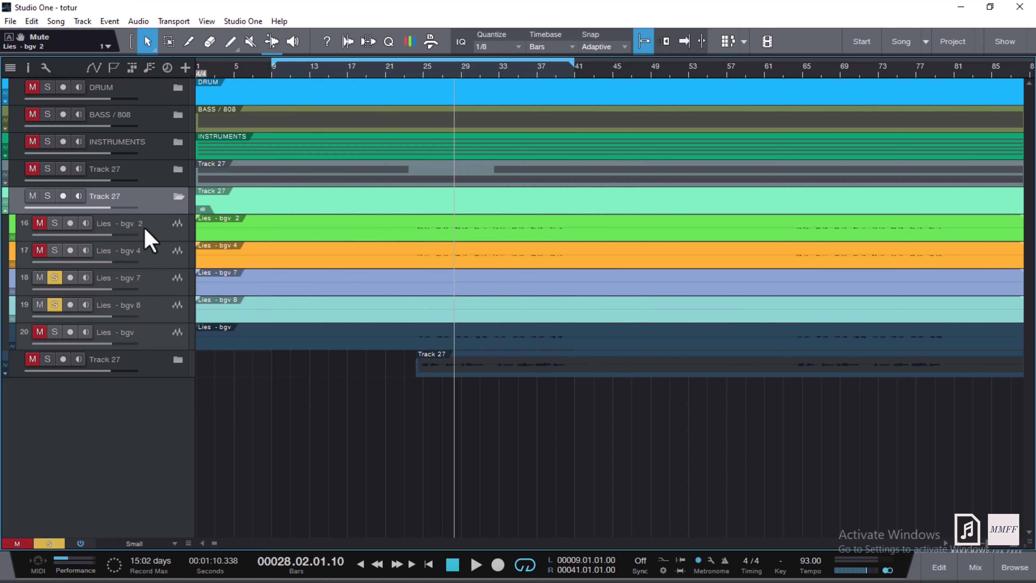
pyautogui.click(417, 76)
pyautogui.press('space')
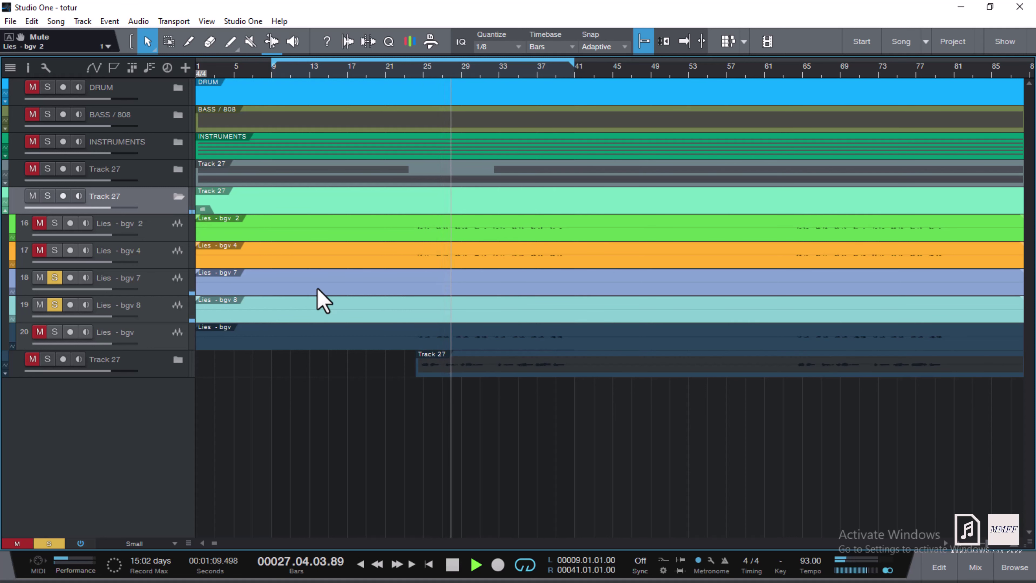
pyautogui.press('space')
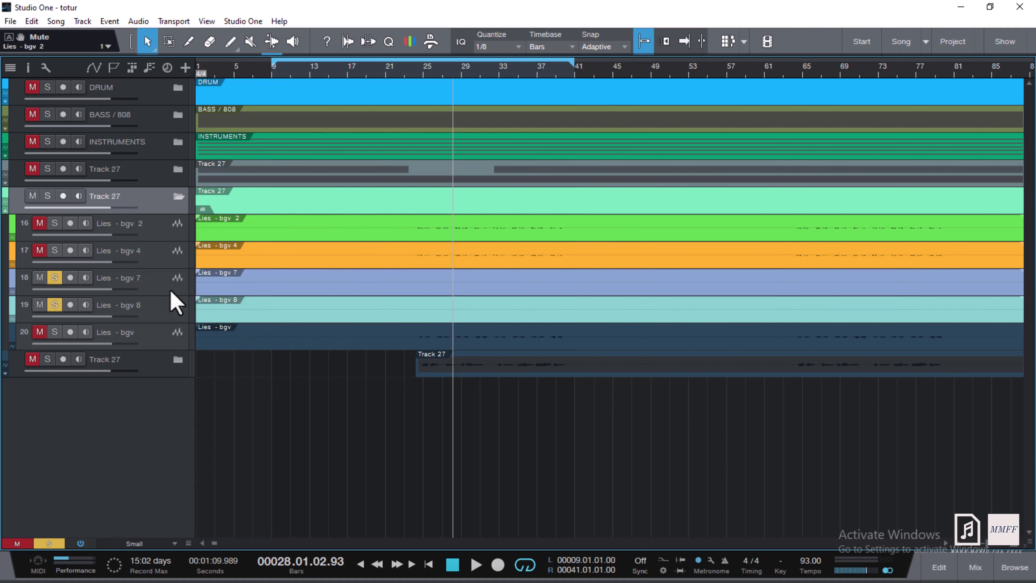
# Step: Solo Lies - bgv 2 and bgv 4 again in the mixer and play them together with bgv 7 and bgv 8
pyautogui.click(975, 571)
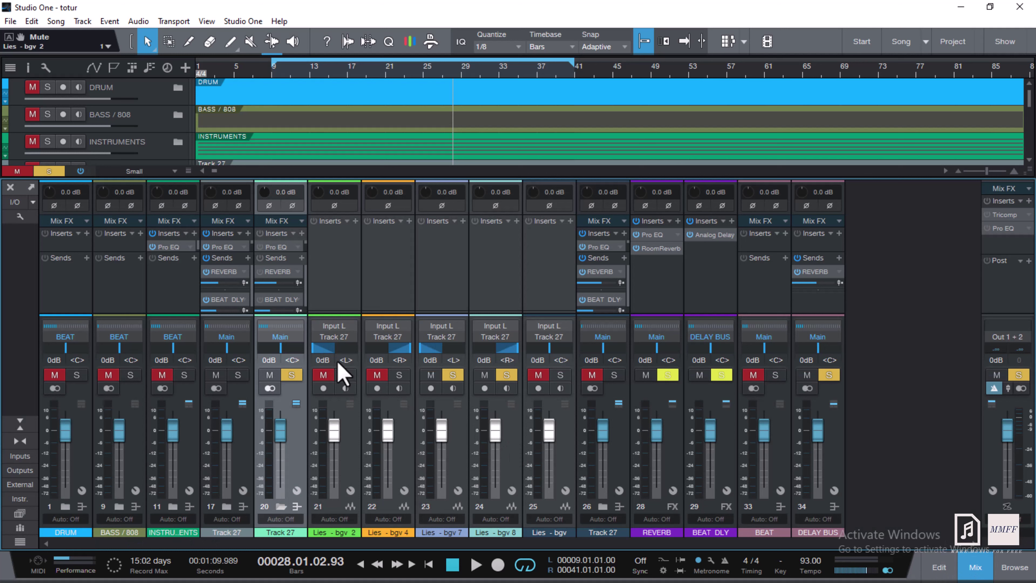
pyautogui.click(344, 374)
pyautogui.click(323, 375)
pyautogui.click(375, 383)
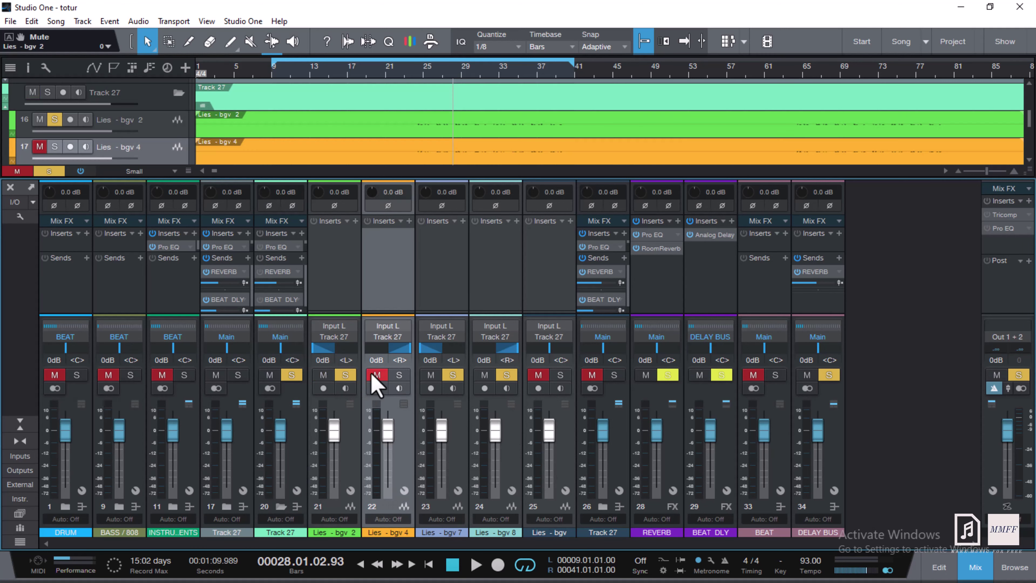
pyautogui.click(373, 376)
pyautogui.click(400, 375)
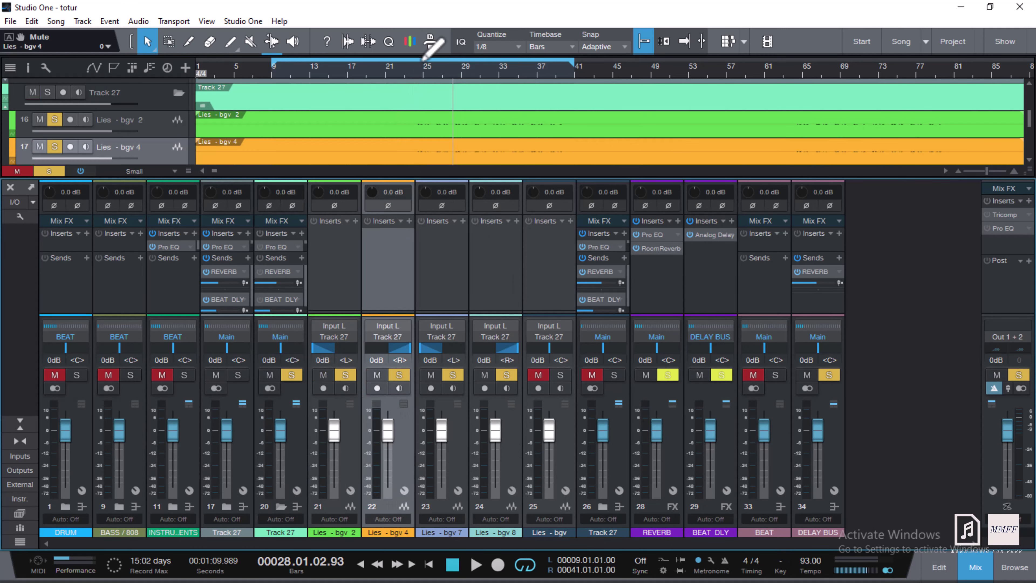
pyautogui.click(417, 69)
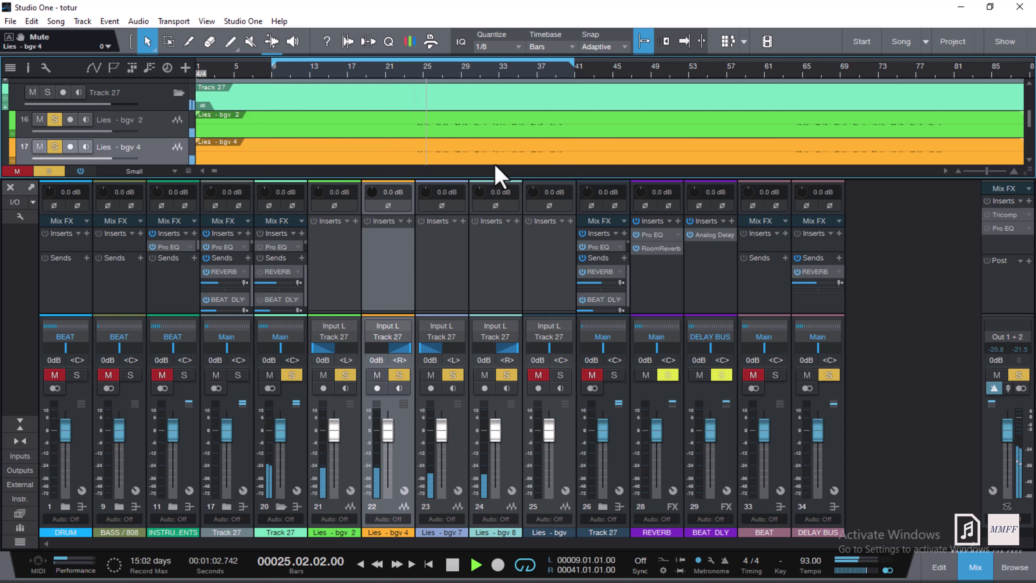
pyautogui.press('space')
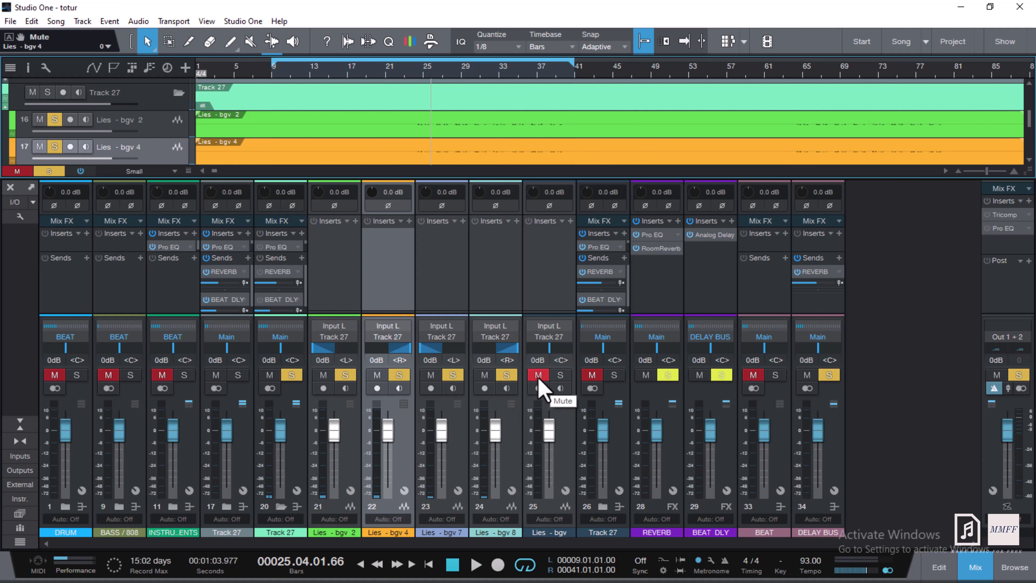
# Step: Unmute the Lies - bgv track, mute bgv 2, 4, 7 and 8, and audition it on its own
pyautogui.click(539, 378)
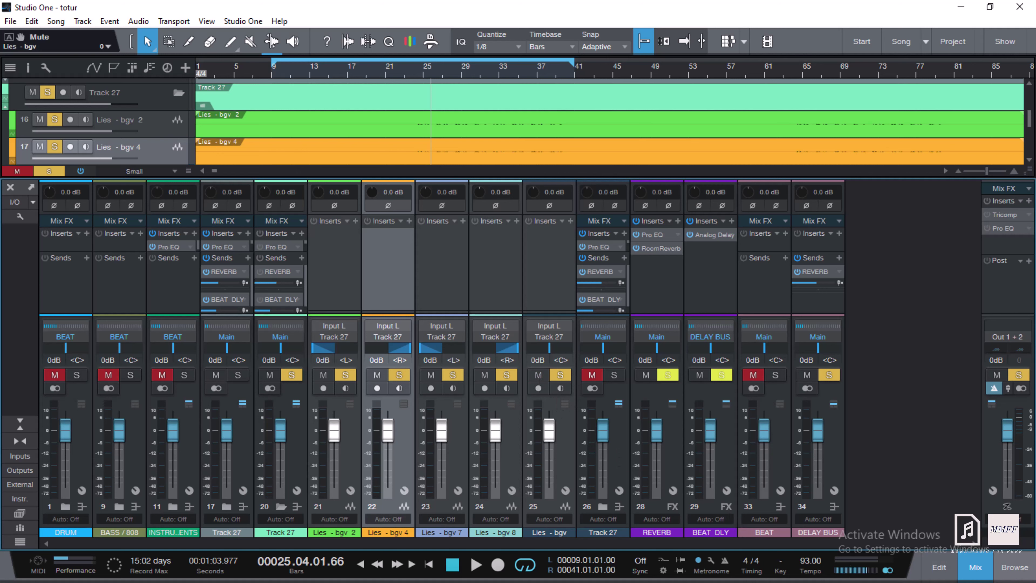
pyautogui.click(973, 569)
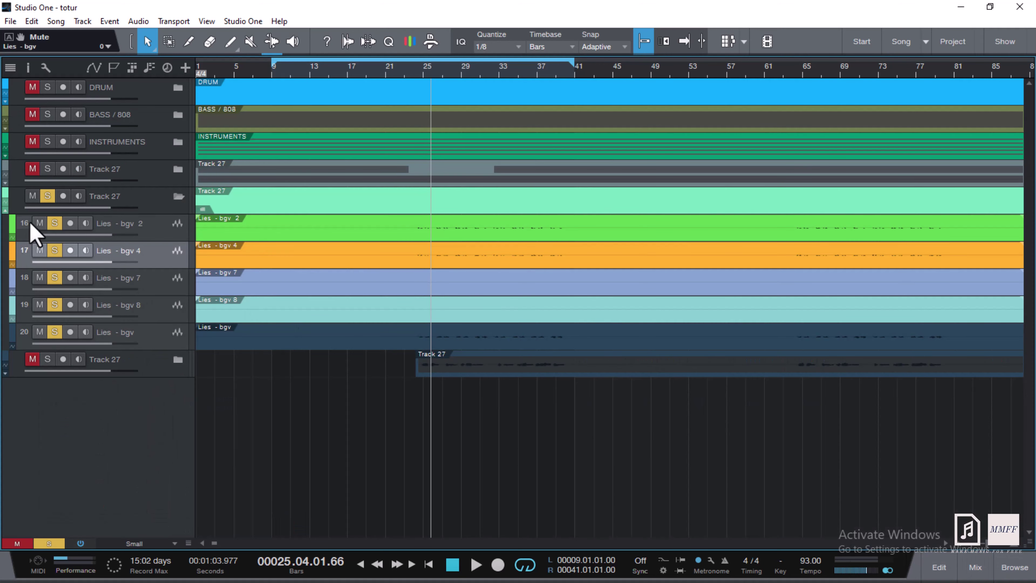
pyautogui.click(40, 222)
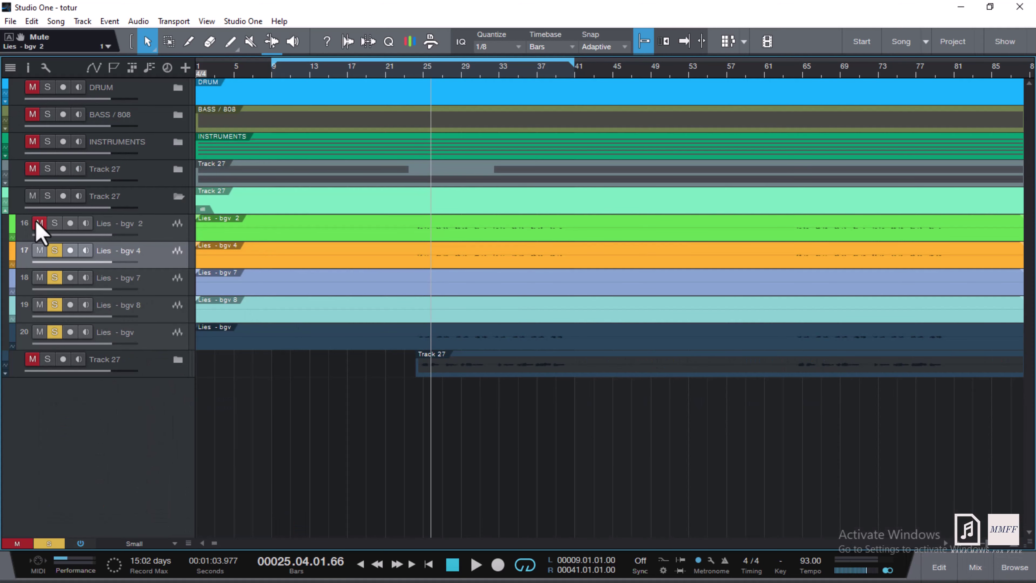
pyautogui.click(40, 250)
pyautogui.click(40, 279)
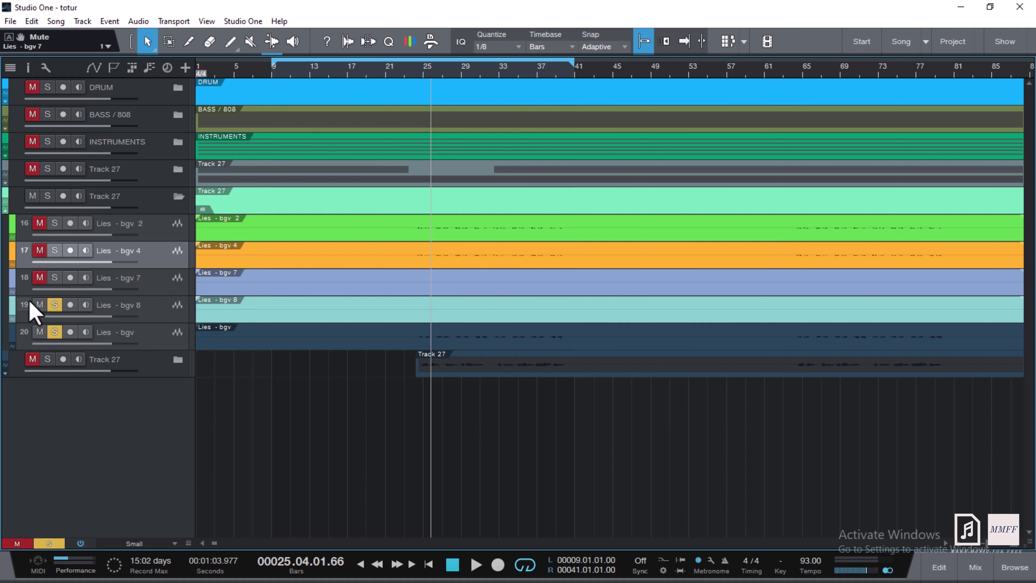
pyautogui.press('space')
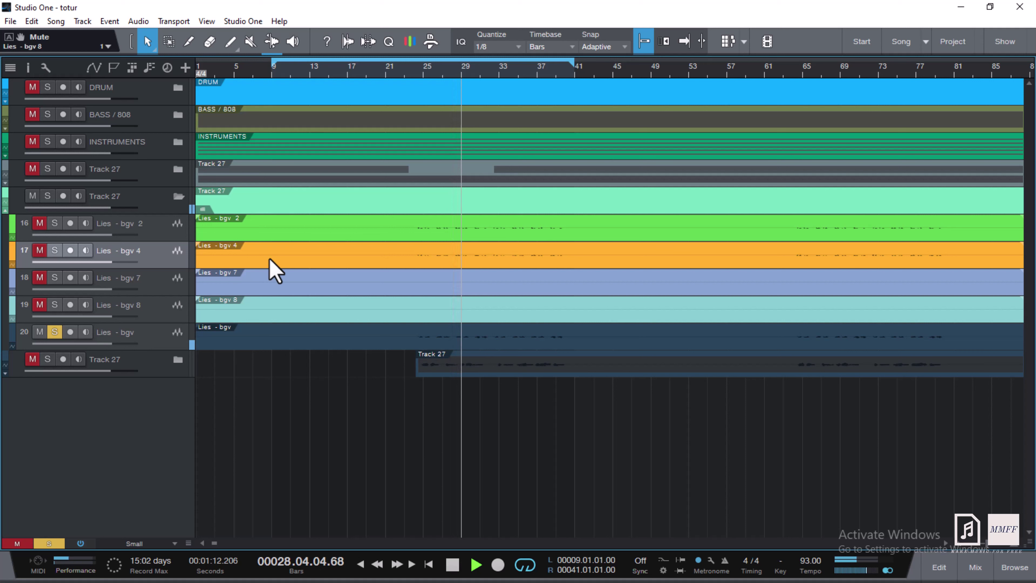
pyautogui.press('space')
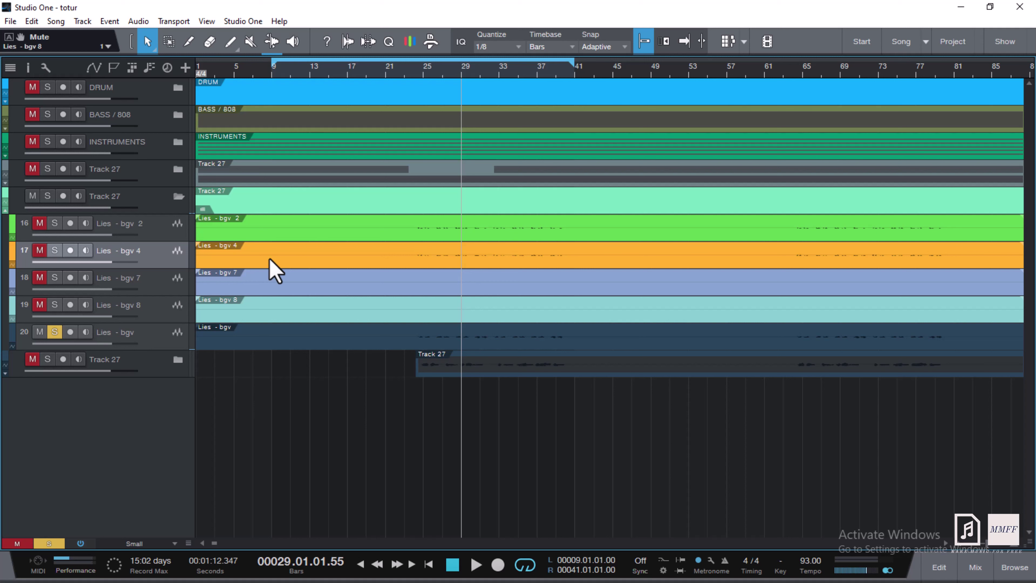
# Step: Solo the whole backing-vocal Track 27 folder and play all five stacked vocals from shortly before bar 25
pyautogui.click(40, 332)
pyautogui.click(48, 196)
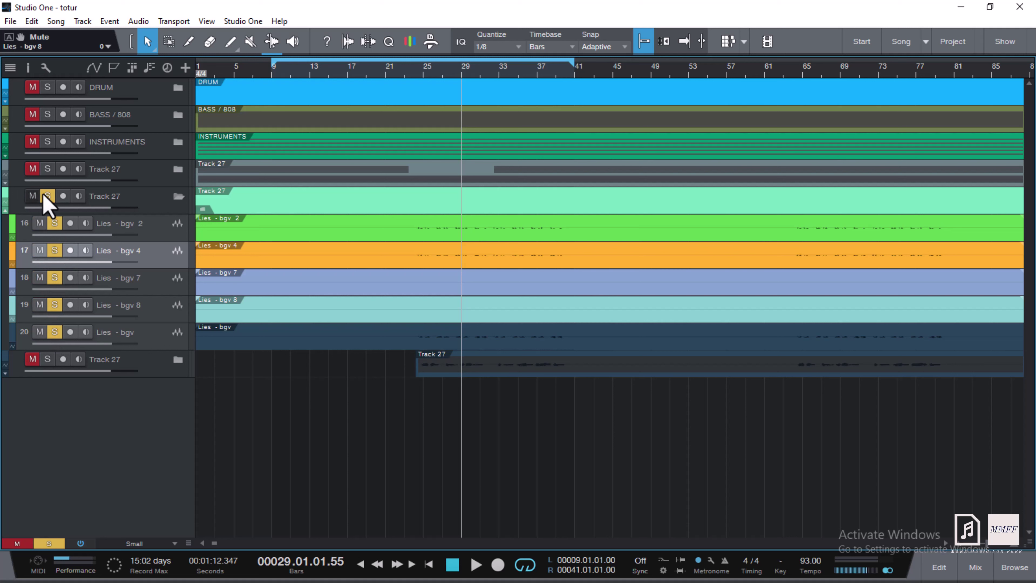
pyautogui.click(386, 70)
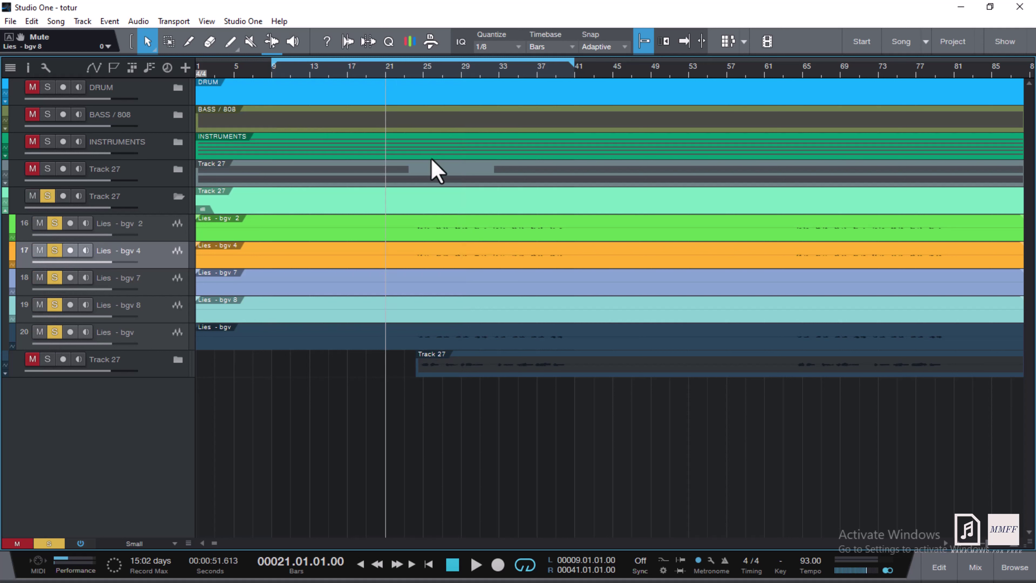
pyautogui.click(406, 73)
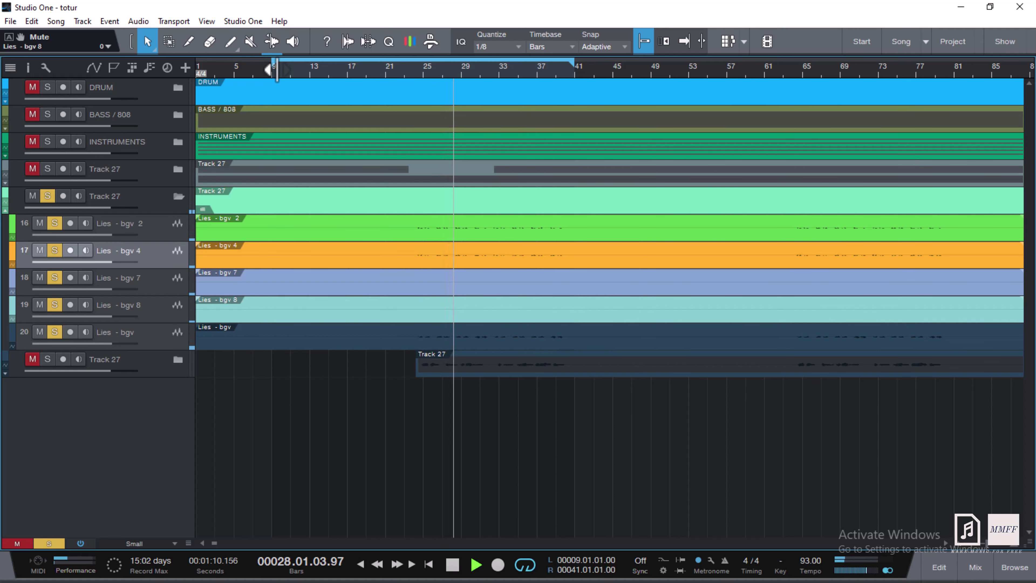
pyautogui.press('space')
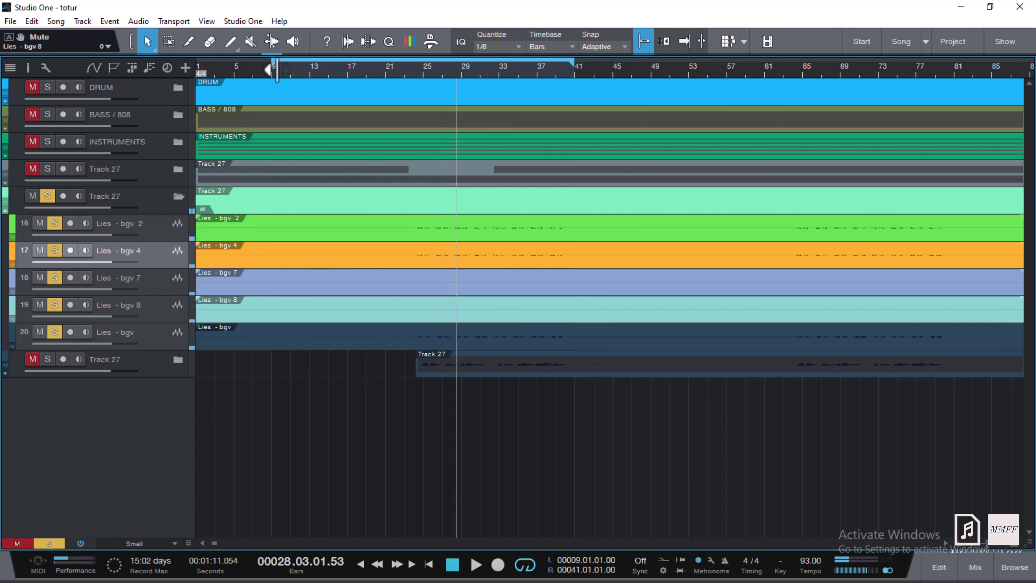
# Step: In an enlarged mixer, copy channel 17's Pro EQ, Compressor and Fat Channel inserts over those on channel 20, and review the copied EQ
pyautogui.click(975, 566)
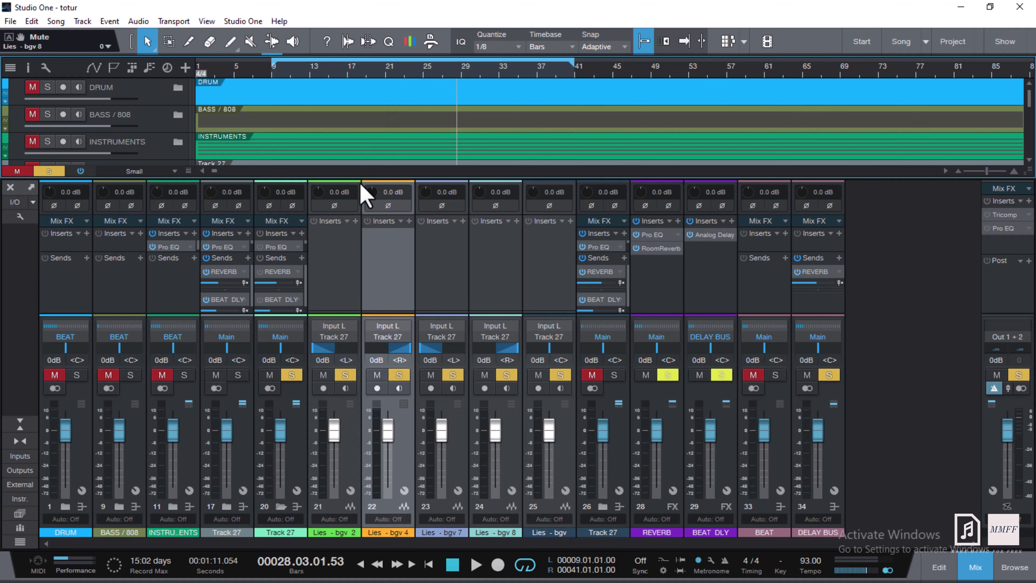
pyautogui.moveTo(367, 175); pyautogui.dragTo(377, 119)
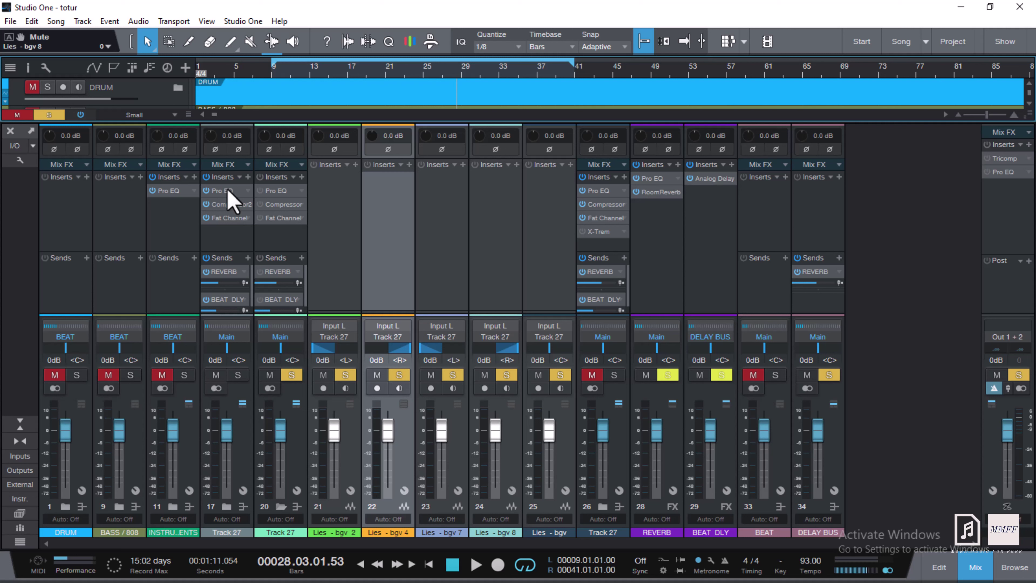
pyautogui.moveTo(228, 191); pyautogui.dragTo(280, 222)
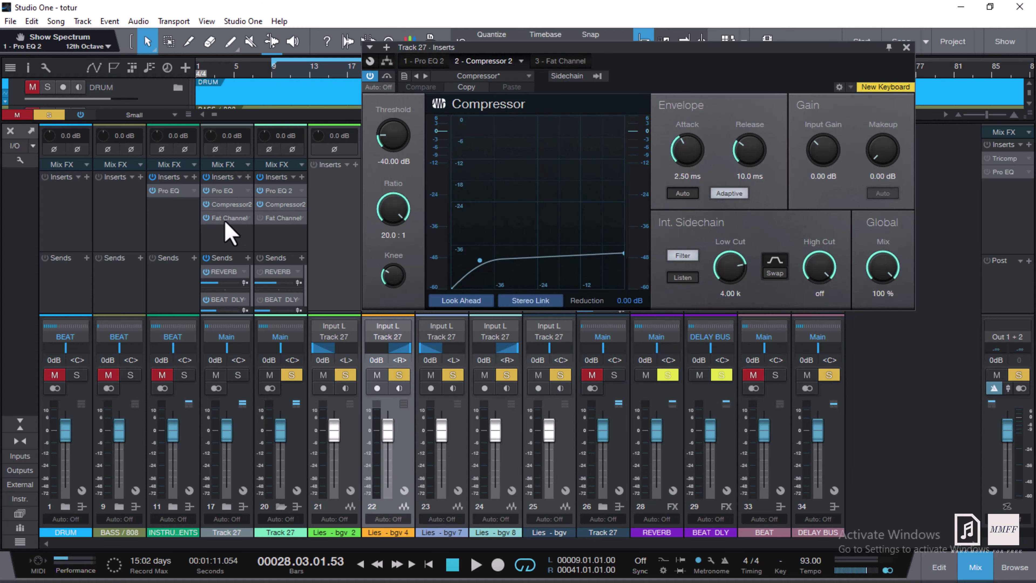
pyautogui.moveTo(225, 224); pyautogui.dragTo(279, 235)
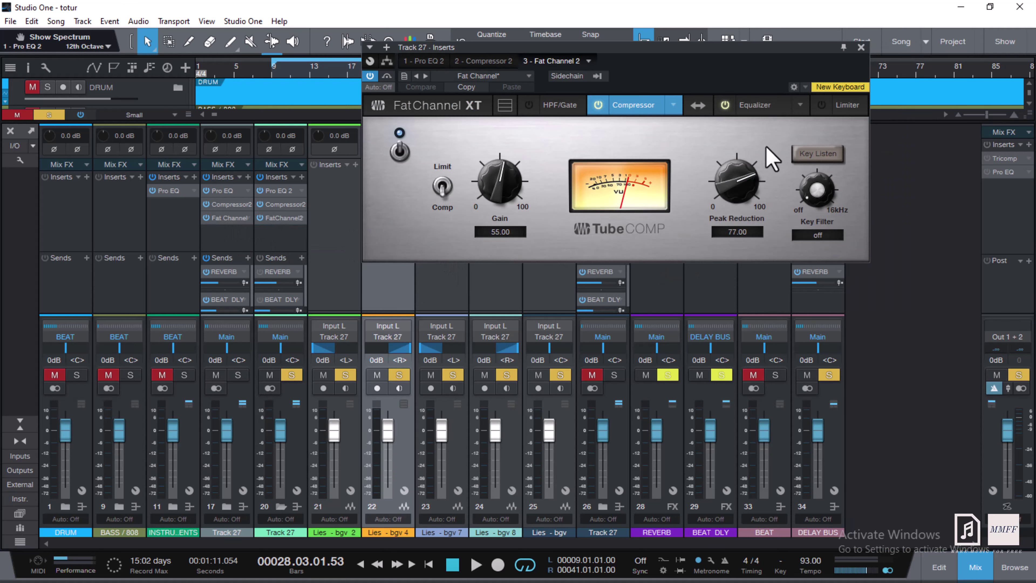
pyautogui.click(286, 190)
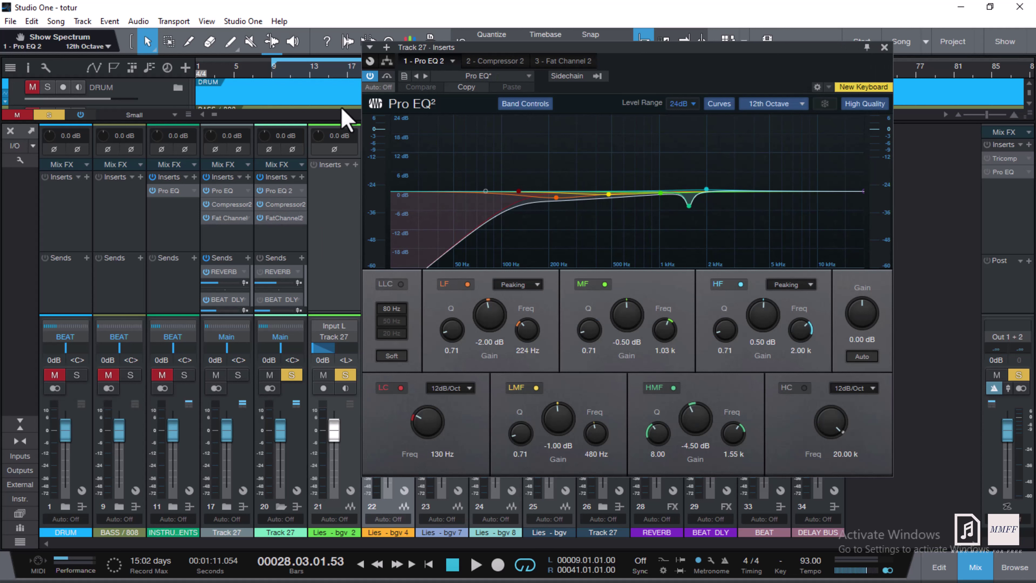
pyautogui.click(884, 47)
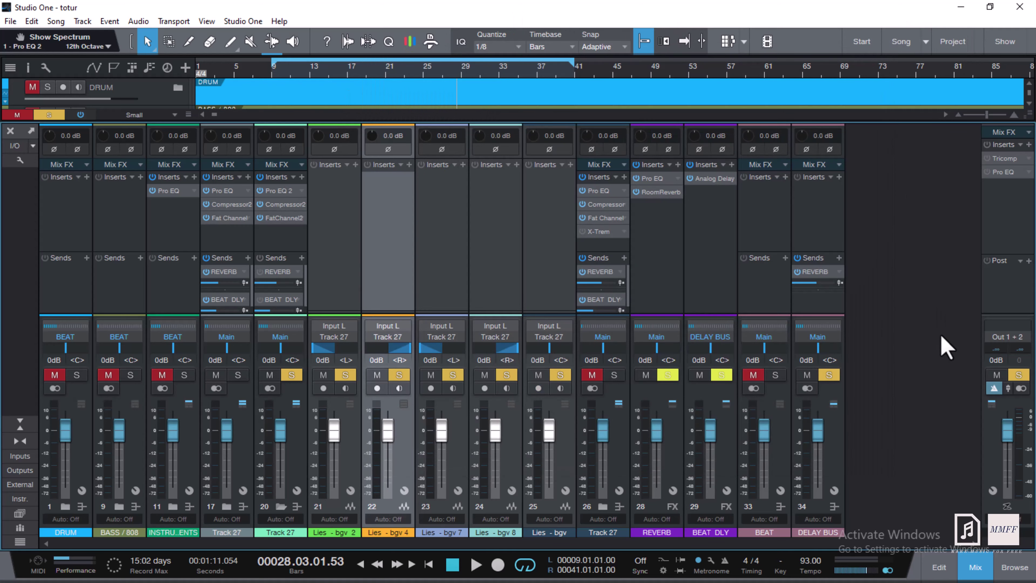
# Step: Move the loop start to bar 25 and play the backing vocals with the mixer shown
pyautogui.click(976, 568)
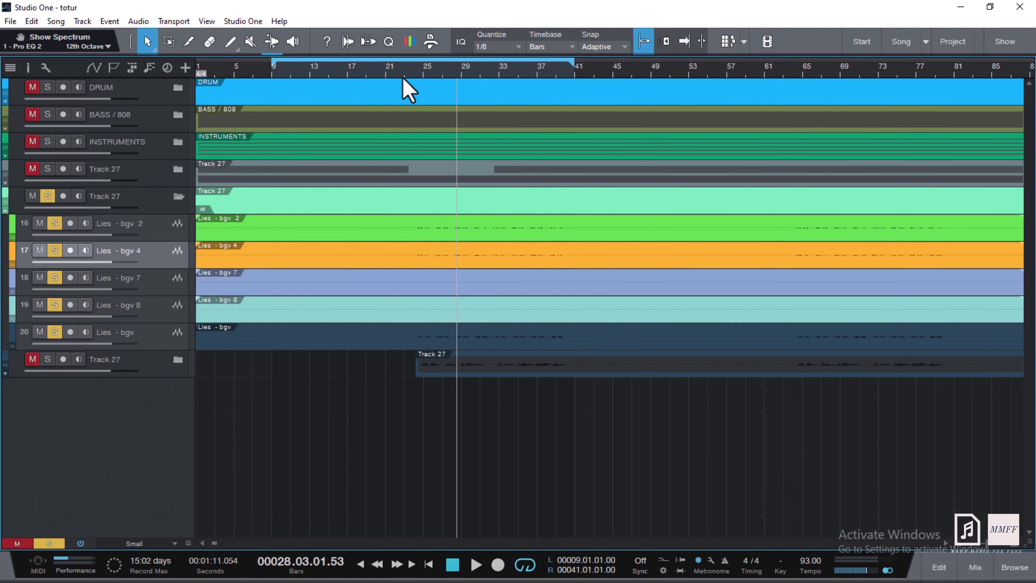
pyautogui.moveTo(272, 63); pyautogui.dragTo(422, 143)
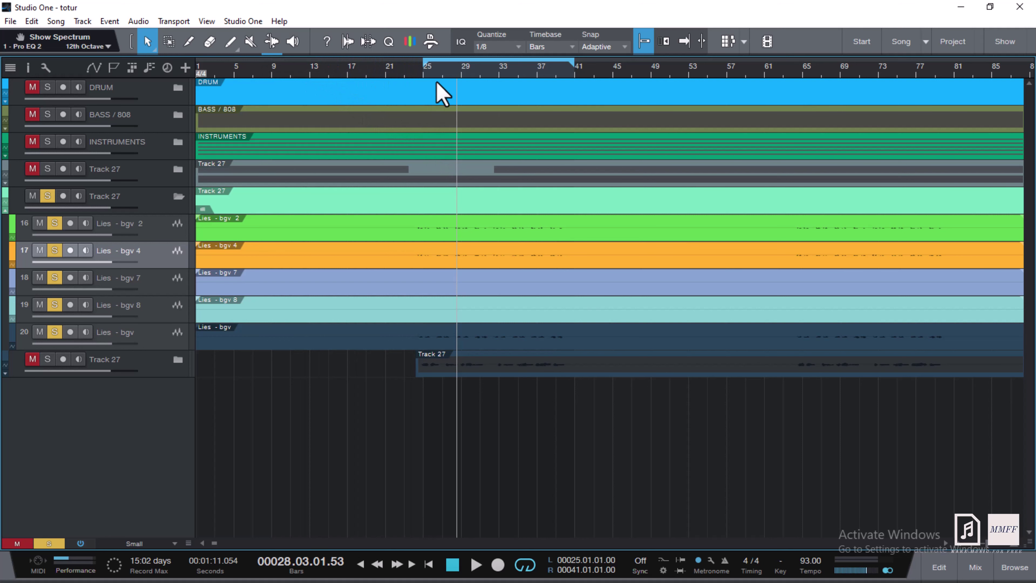
pyautogui.press('space')
pyautogui.click(977, 566)
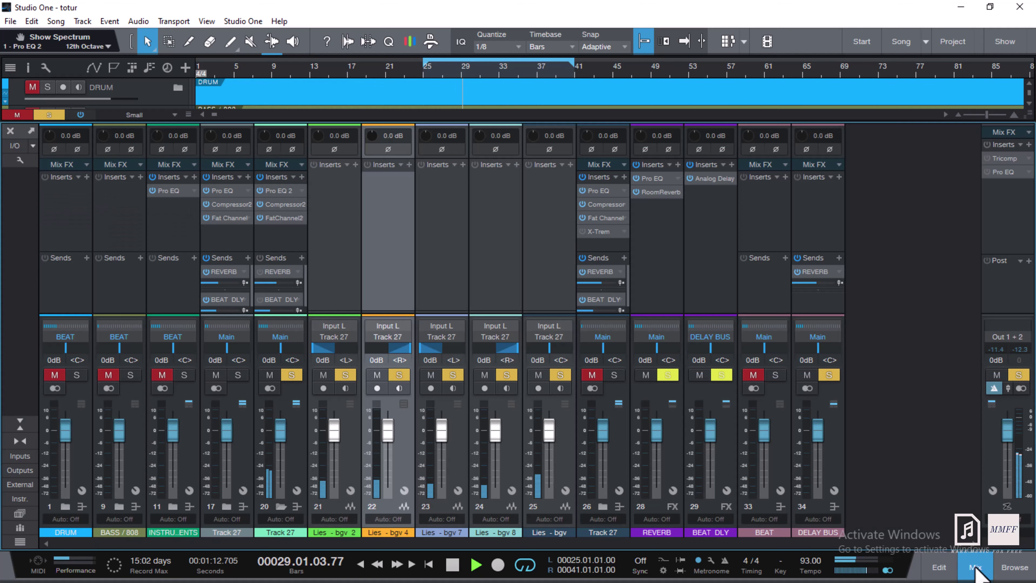
# Step: Set the low-cut frequency of channel 20's Pro EQ to 150 Hz and audition the backing vocals
pyautogui.click(280, 190)
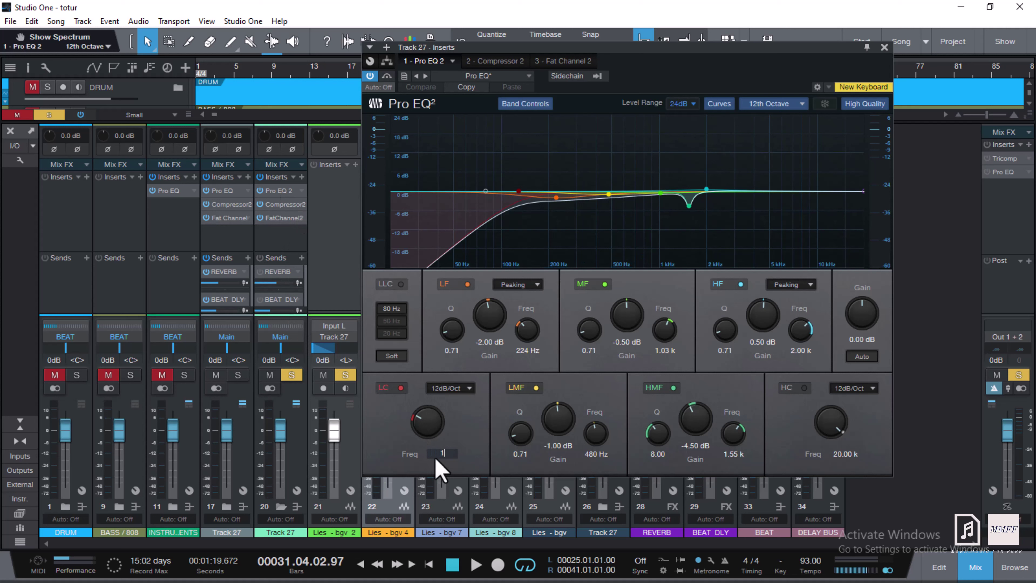
pyautogui.press('Return')
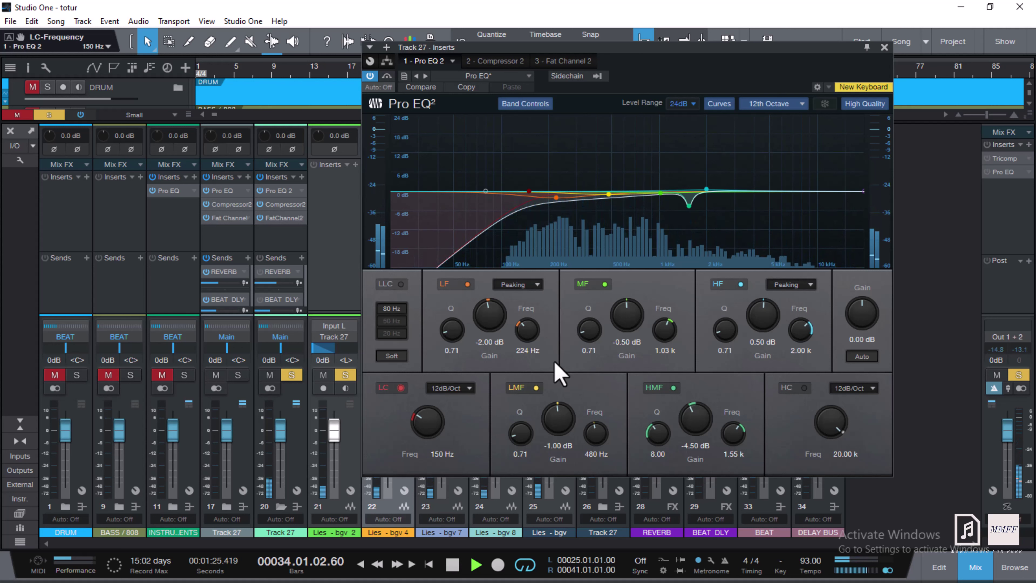
pyautogui.press('space')
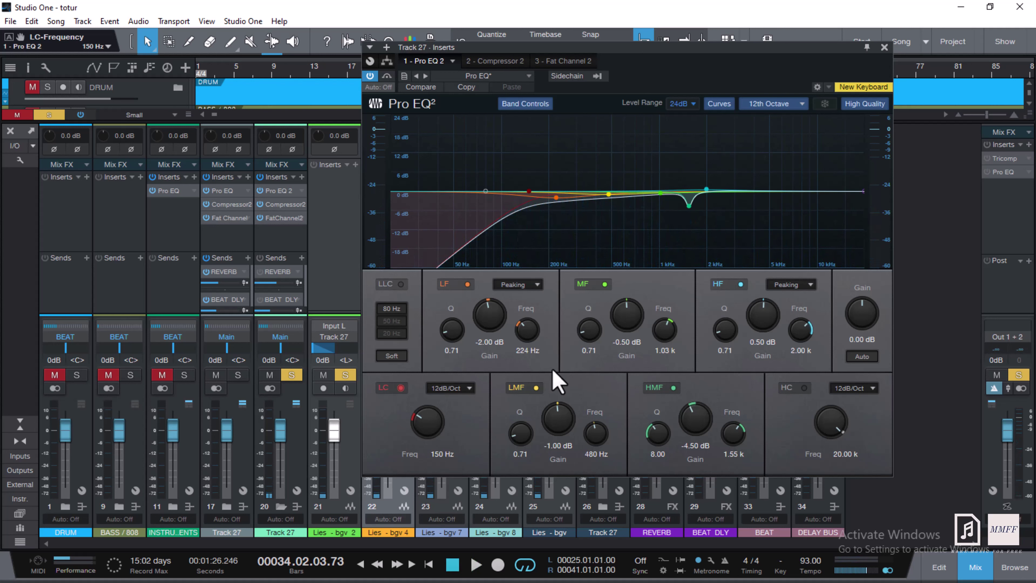
# Step: Lower the threshold of channel 20's Compressor to -45.12 dB while the backing vocals play, and close the plug-in window
pyautogui.click(288, 205)
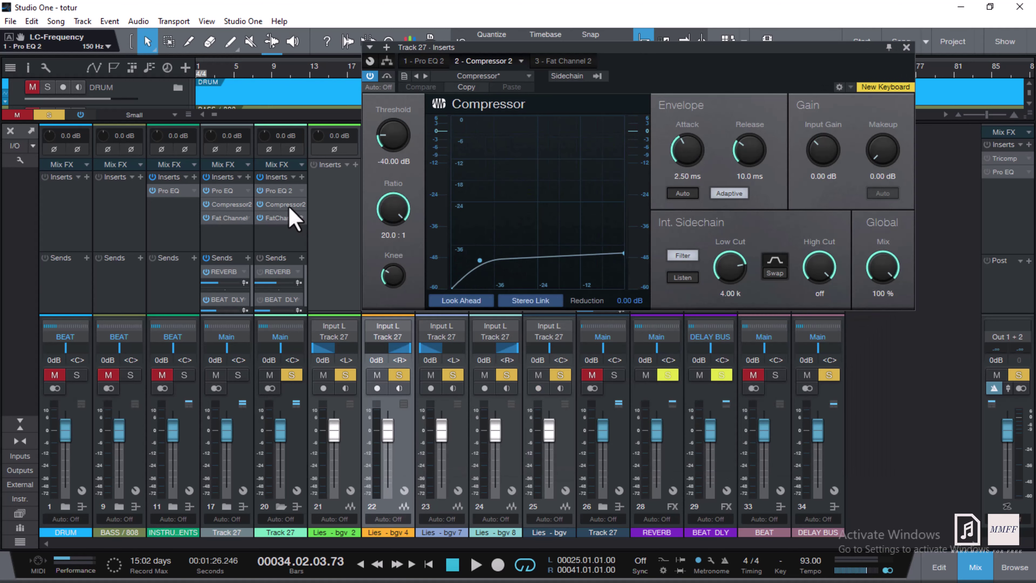
pyautogui.press('space')
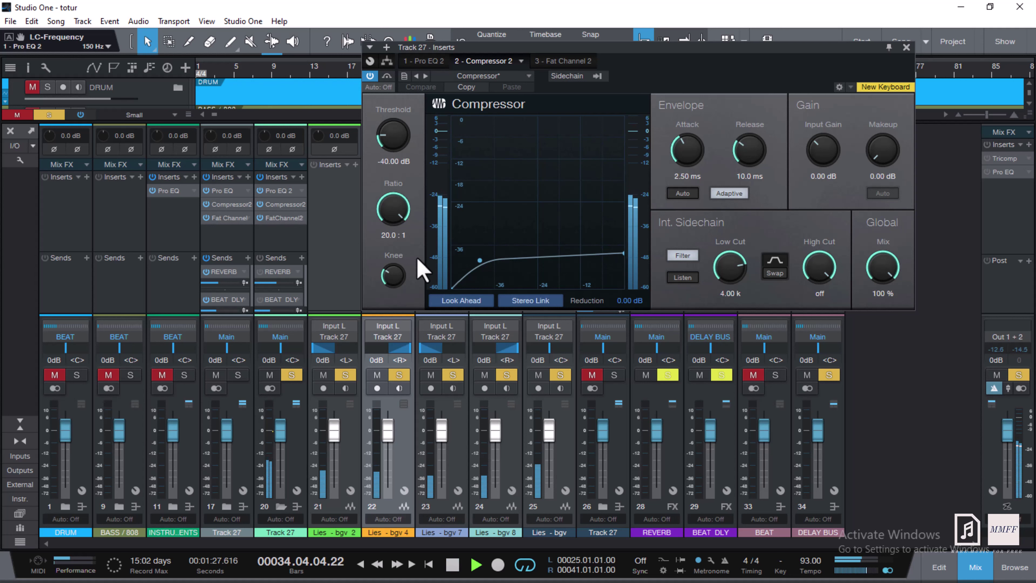
pyautogui.scroll(-1, 404, 140)
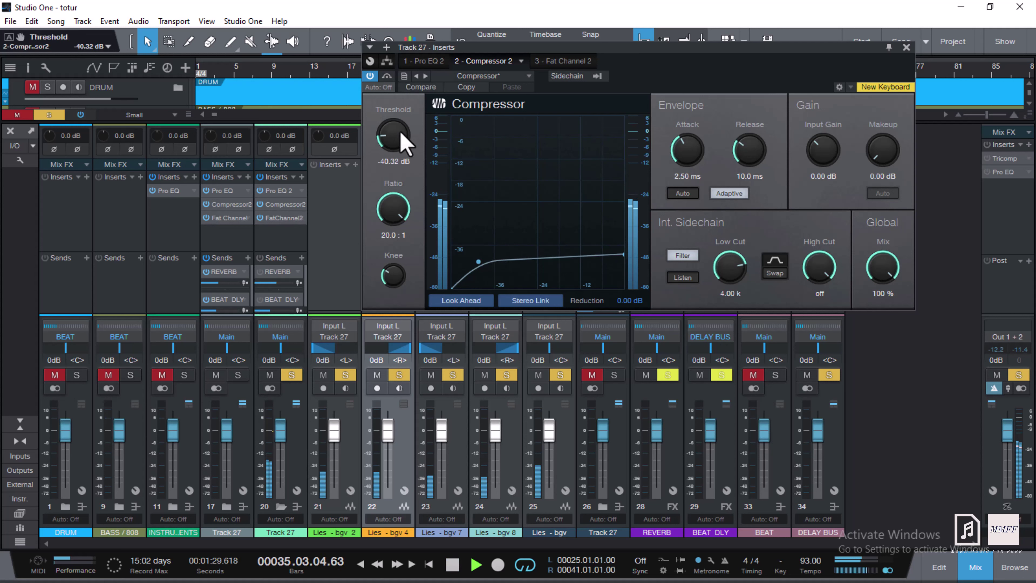
pyautogui.scroll(-2, 404, 140)
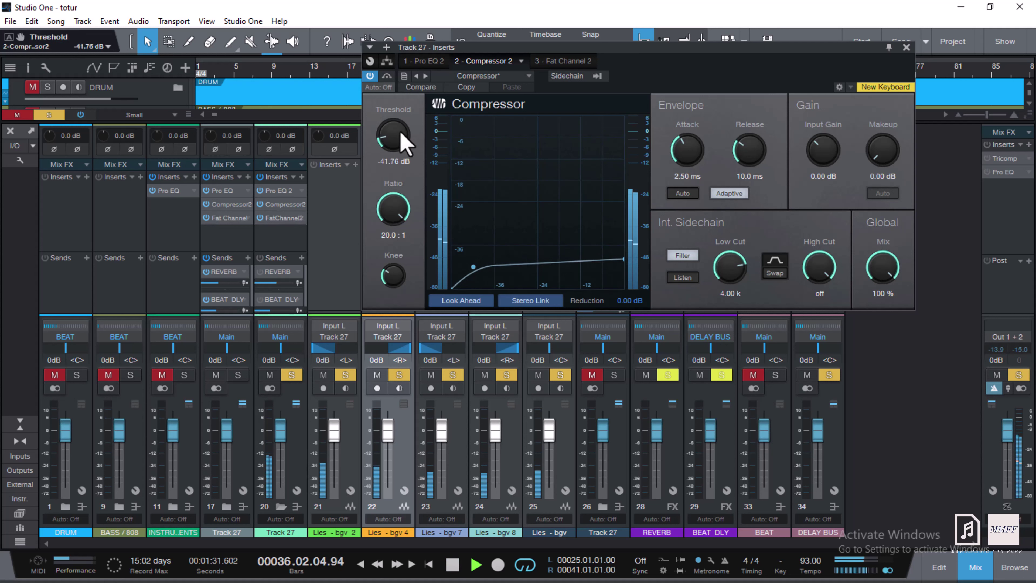
pyautogui.scroll(-2, 404, 140)
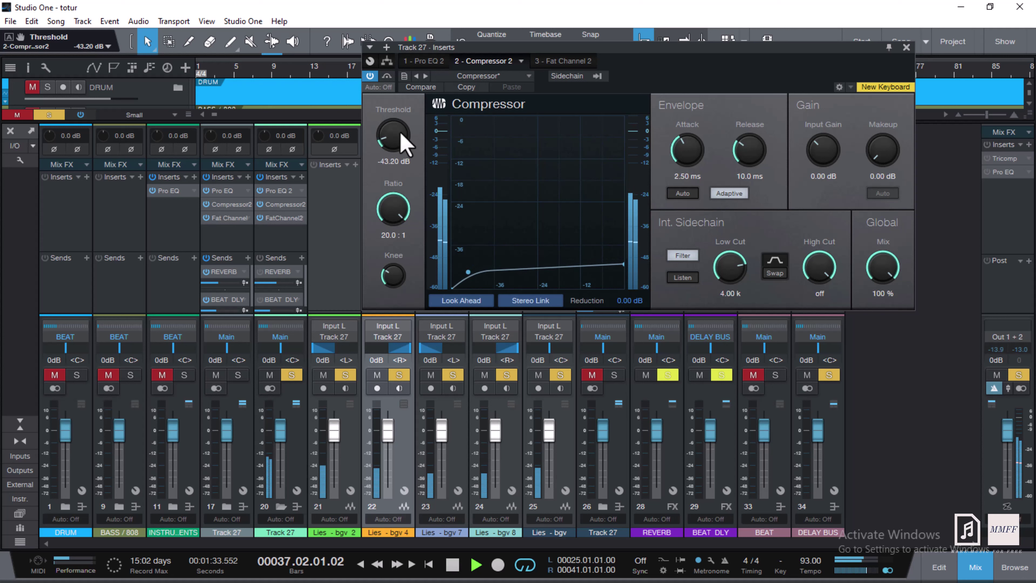
pyautogui.scroll(-1, 404, 140)
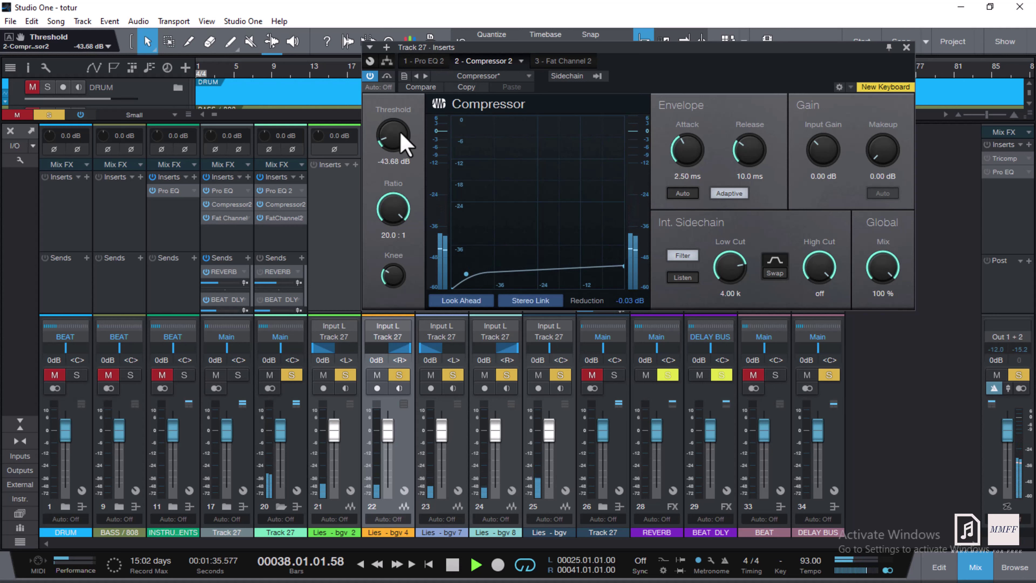
pyautogui.scroll(-1, 404, 140)
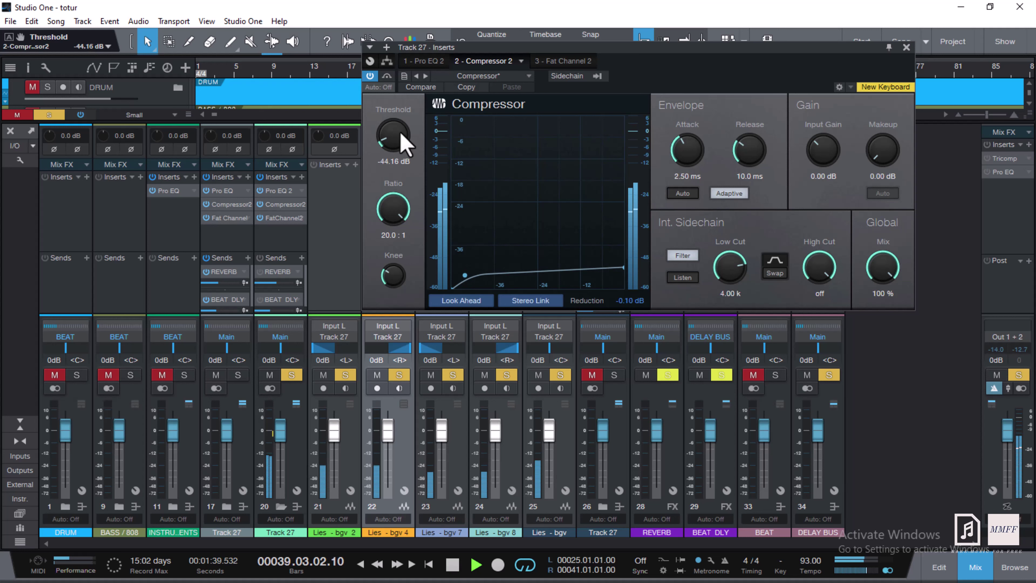
pyautogui.scroll(-2, 404, 140)
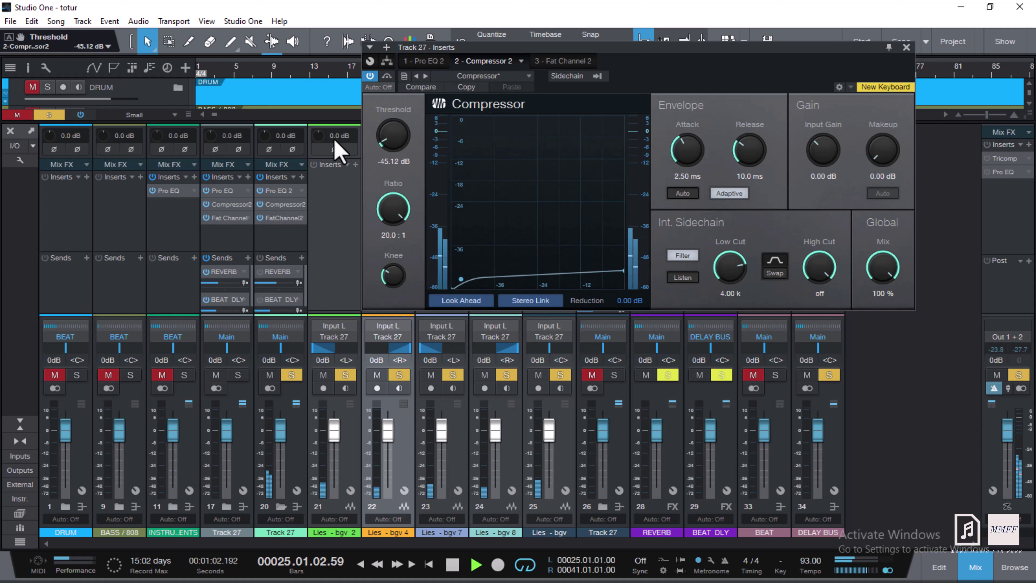
pyautogui.press('space')
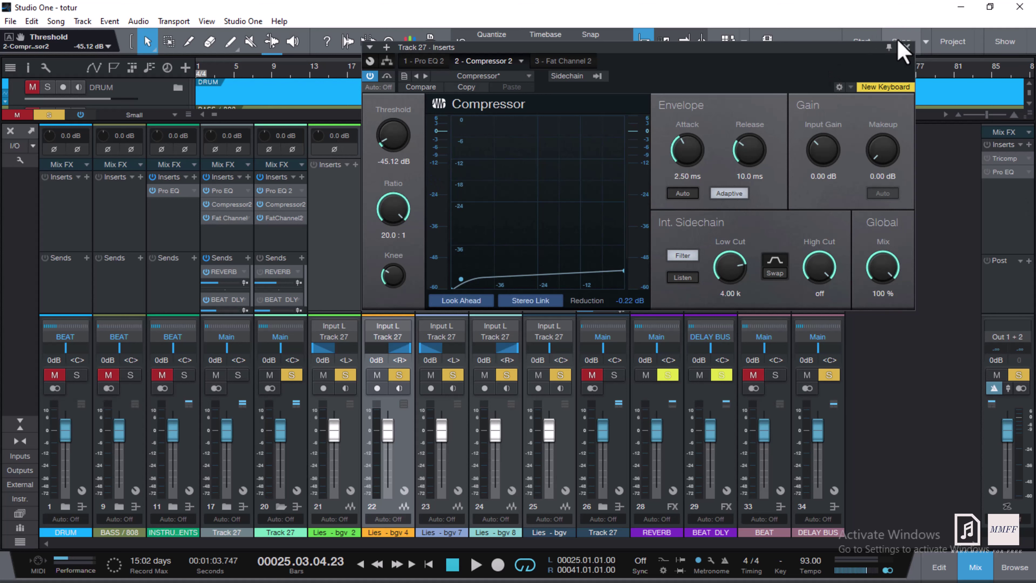
pyautogui.click(906, 48)
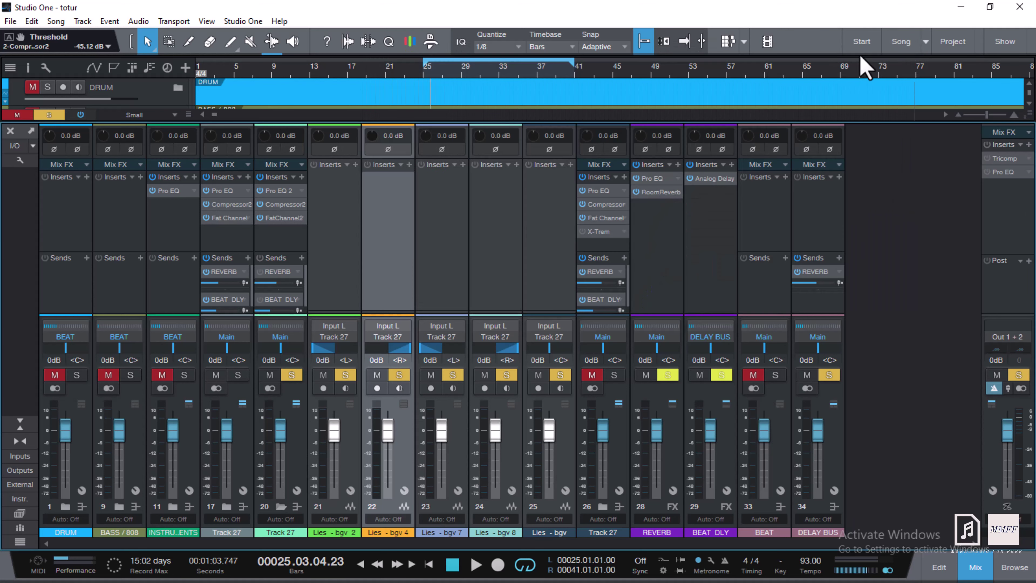
# Step: Examine channel 20's Fat Channel tube compressor settings during a short playback and close its window
pyautogui.click(282, 218)
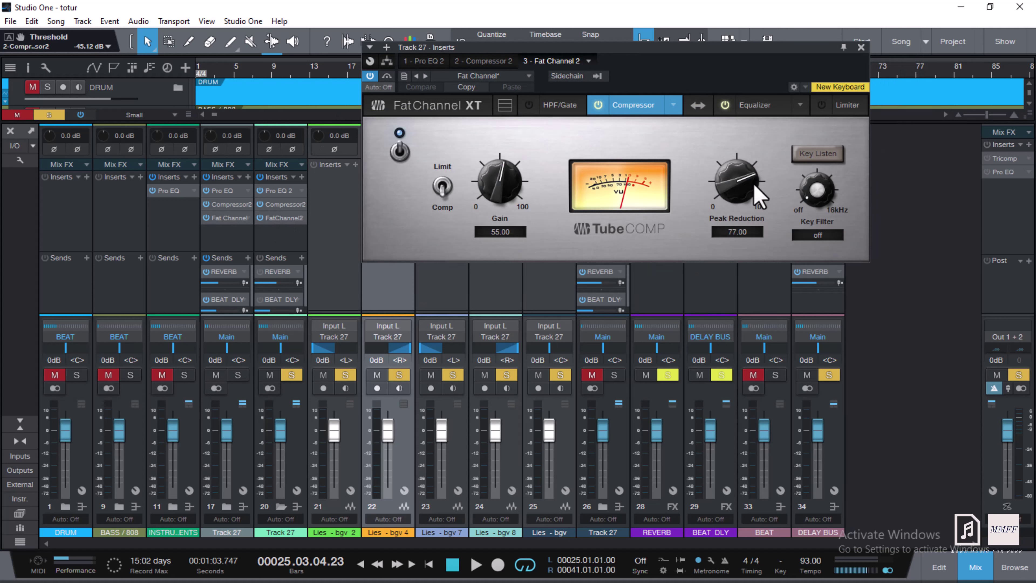
pyautogui.press('space')
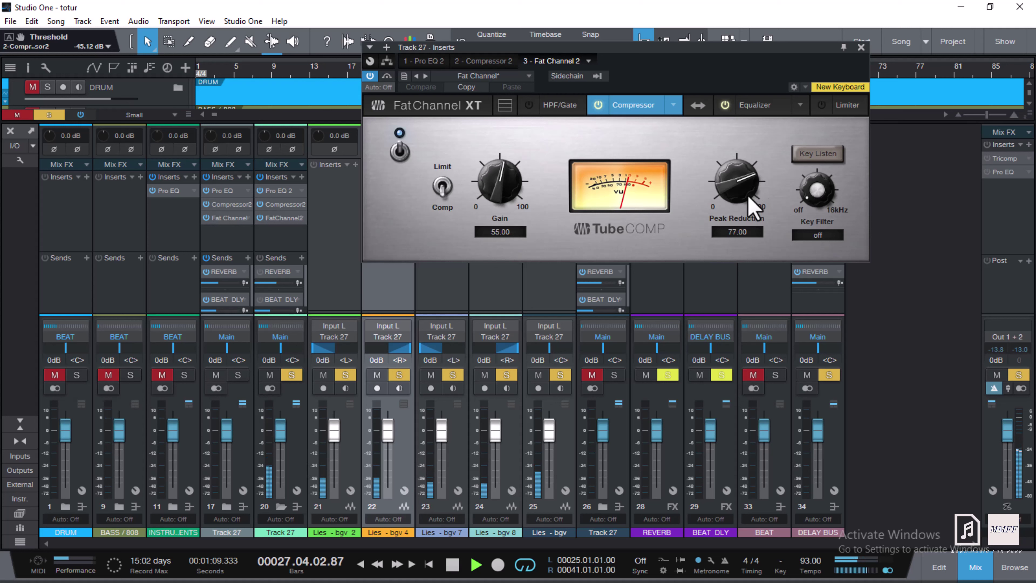
pyautogui.press('space')
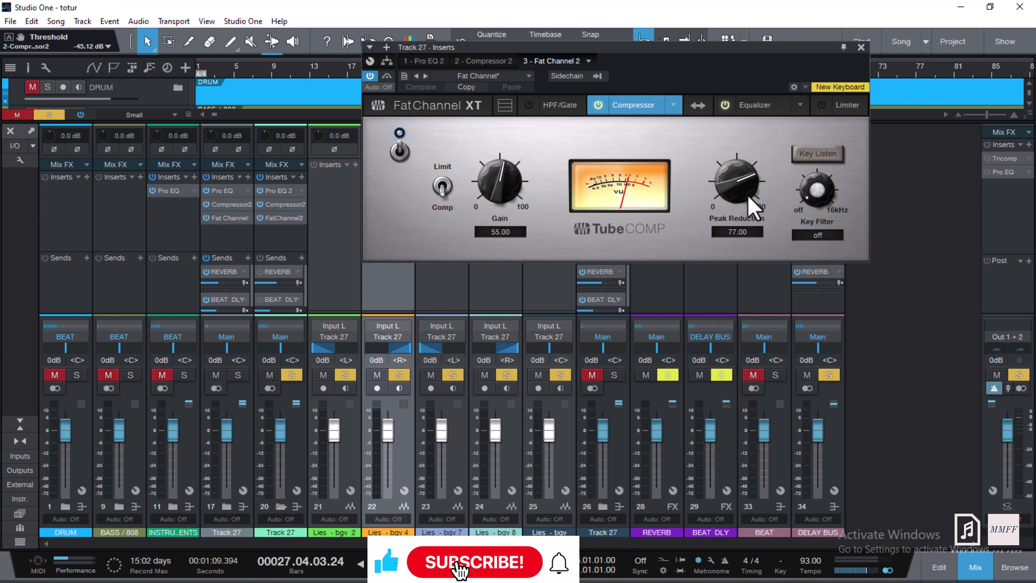
pyautogui.click(861, 47)
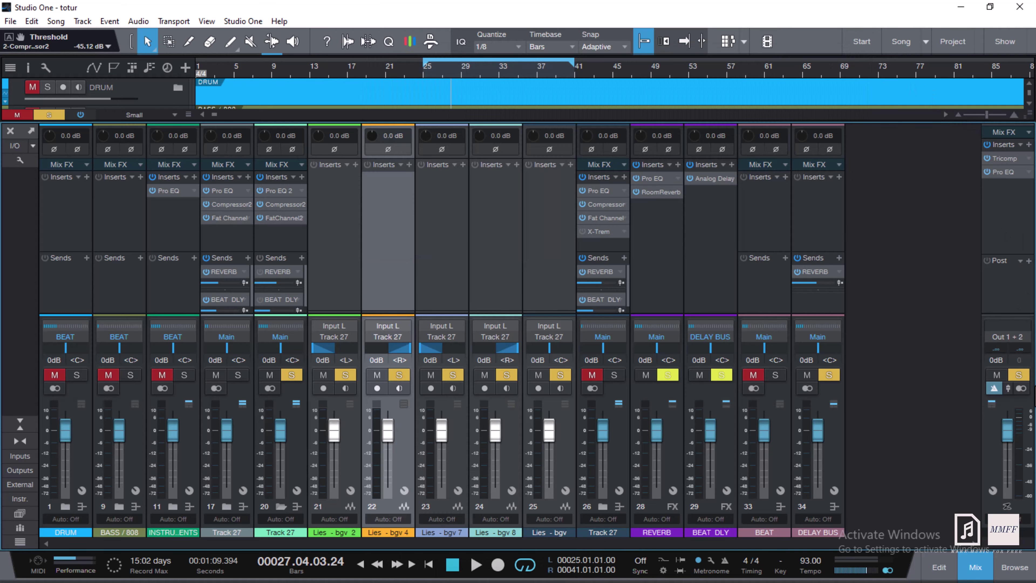
# Step: Clear all solos and mutes in the arrangement, mute the last Track 27 folder, and play the full song from about bar 23
pyautogui.click(991, 565)
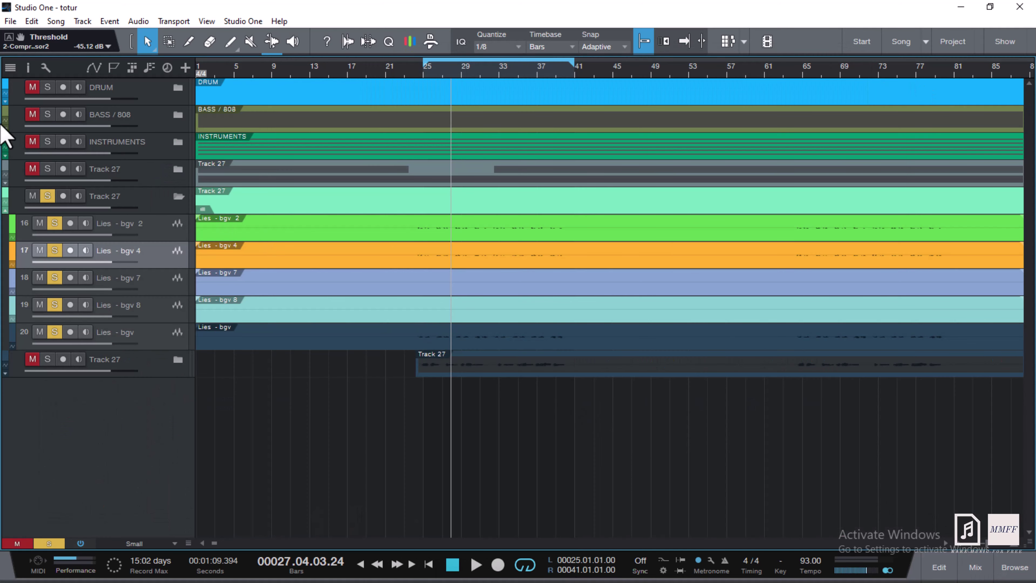
pyautogui.click(49, 543)
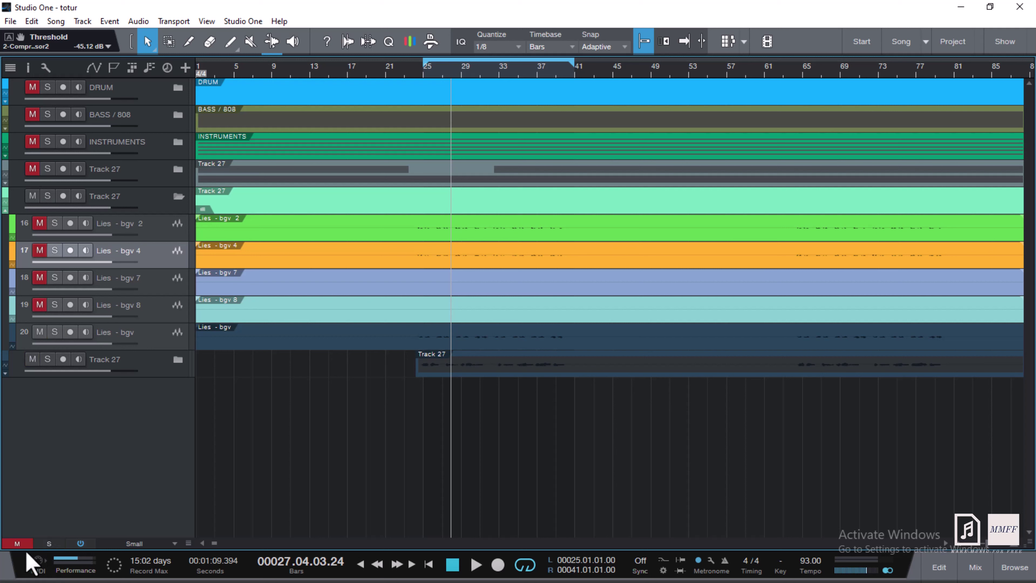
pyautogui.click(17, 543)
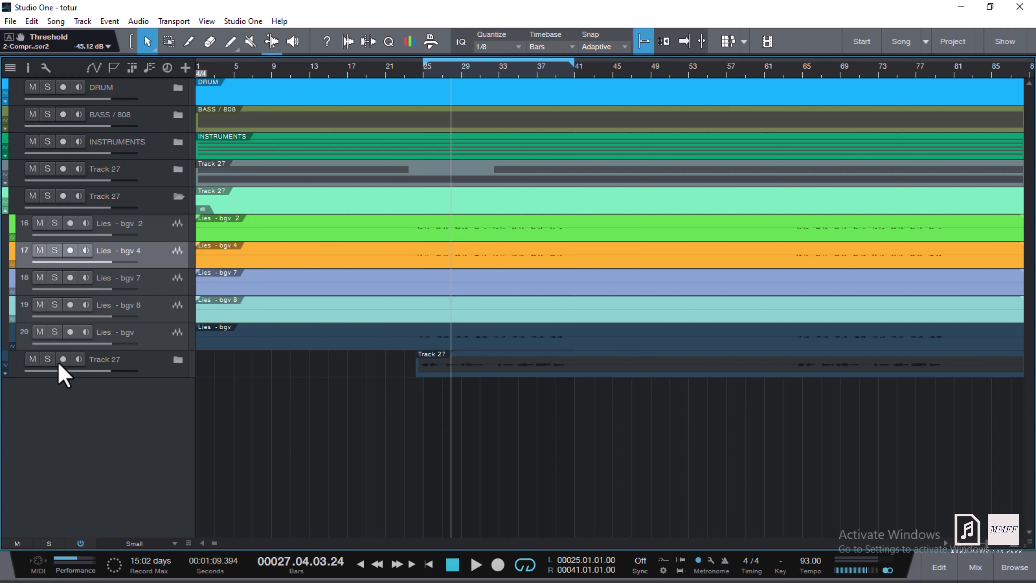
pyautogui.click(39, 362)
pyautogui.click(33, 359)
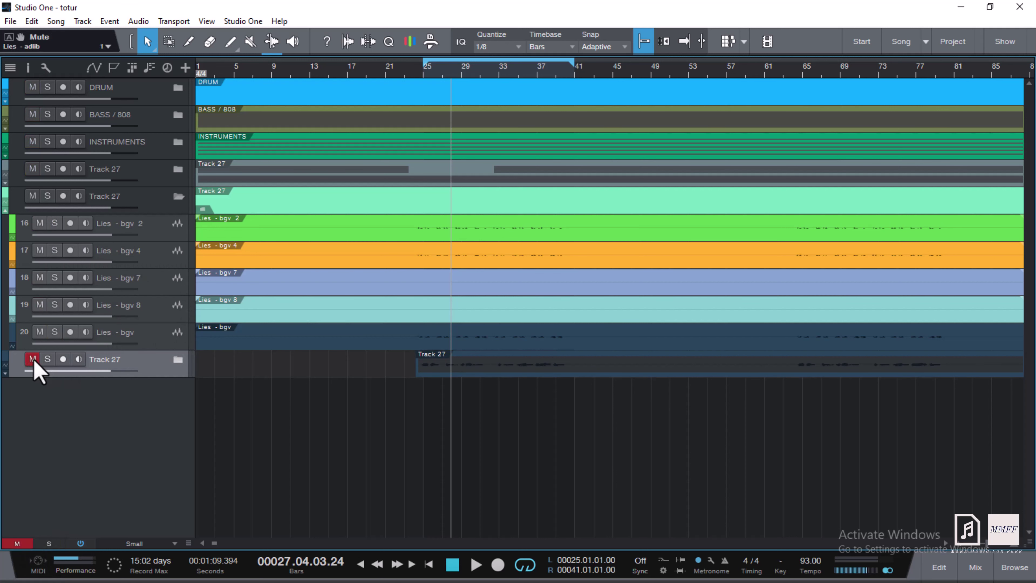
pyautogui.click(408, 74)
pyautogui.press('space')
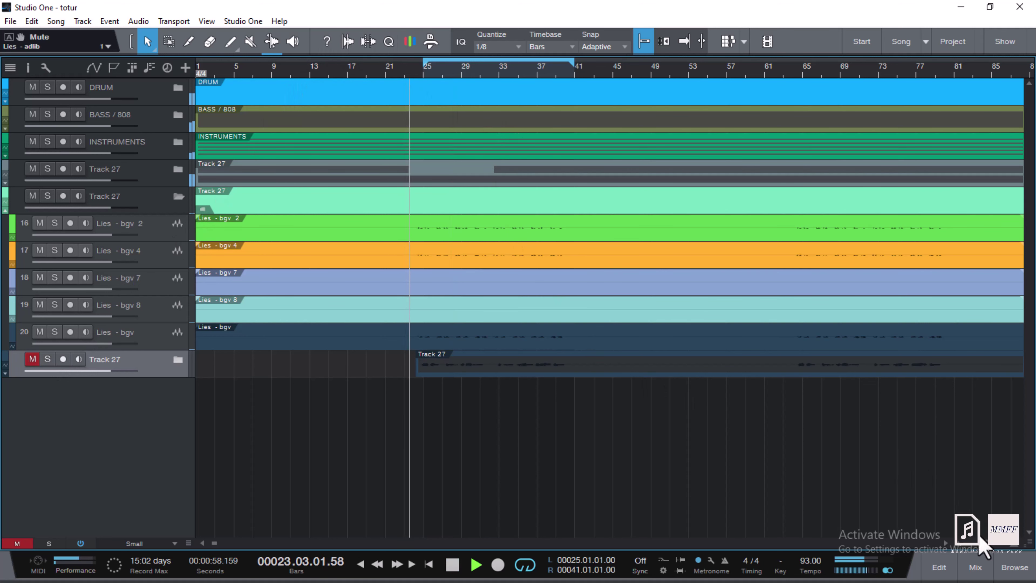
# Step: Set the Fat Channel compressor gain on mixer channel 20 to 50 during playback
pyautogui.click(975, 568)
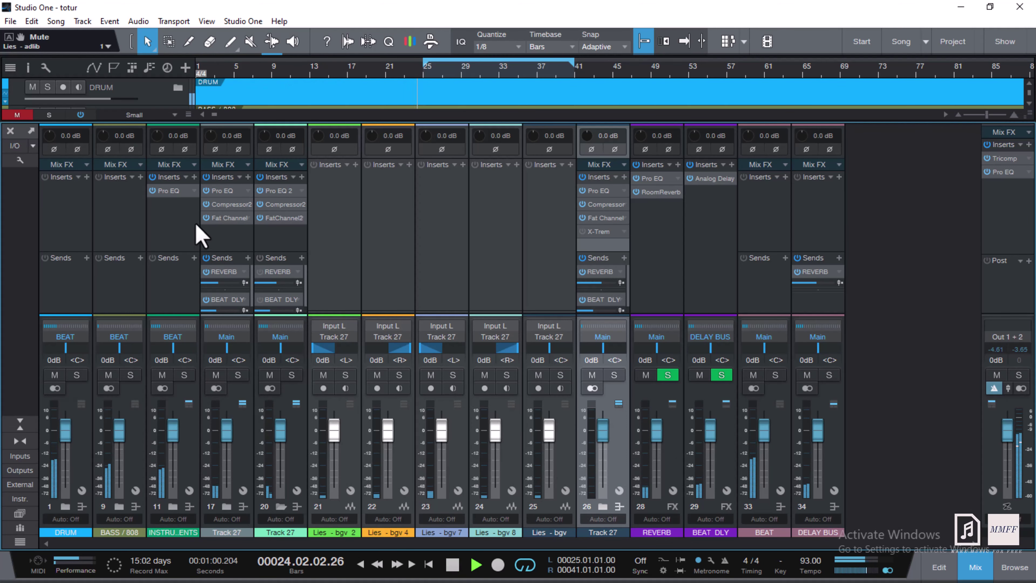
pyautogui.click(282, 219)
pyautogui.moveTo(506, 195); pyautogui.dragTo(506, 195)
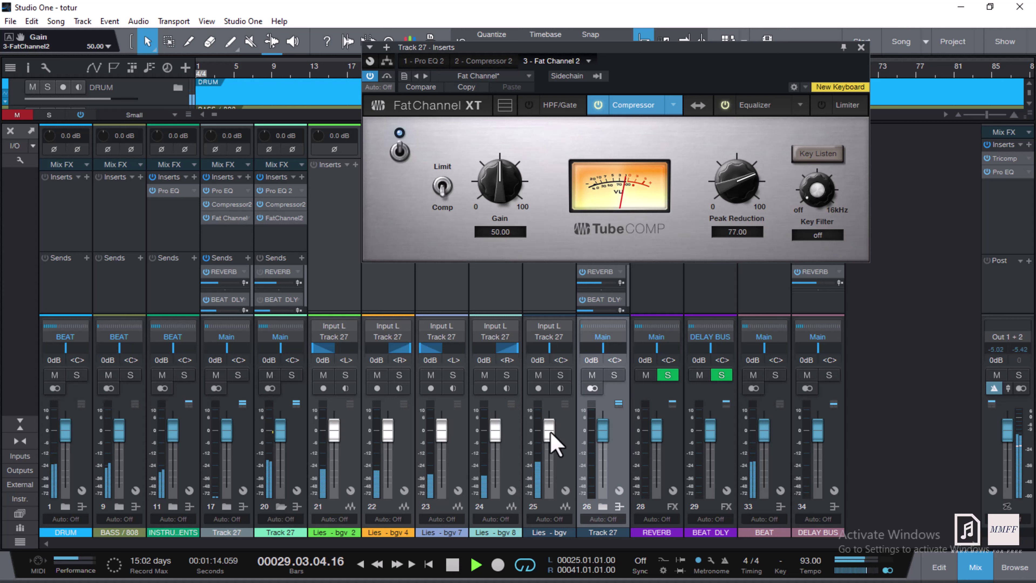
pyautogui.press('space')
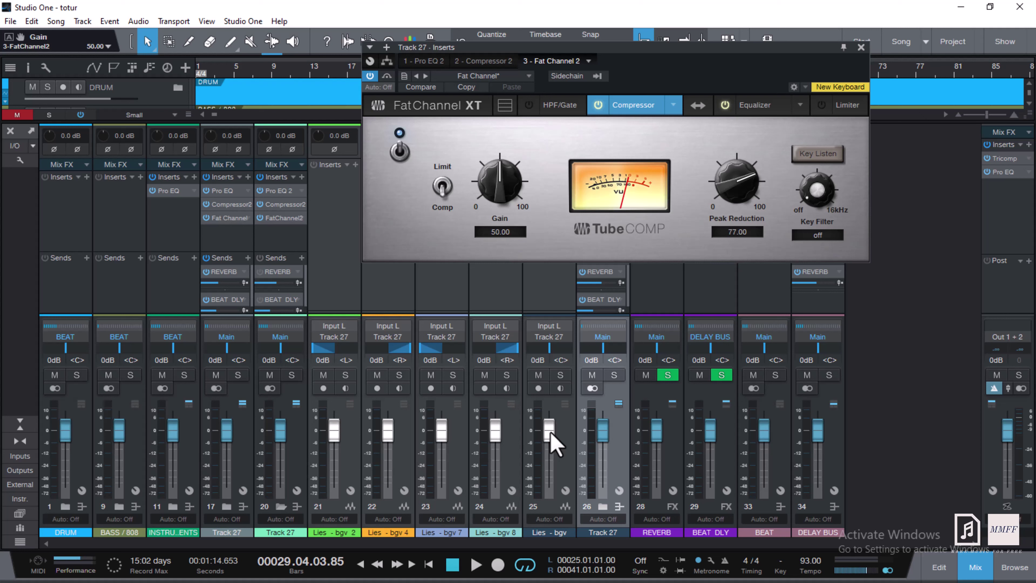
# Step: Set the Lies - bgv fader to -5.0 dB, close the Fat Channel window, and play from bar 25
pyautogui.moveTo(551, 435); pyautogui.dragTo(551, 435)
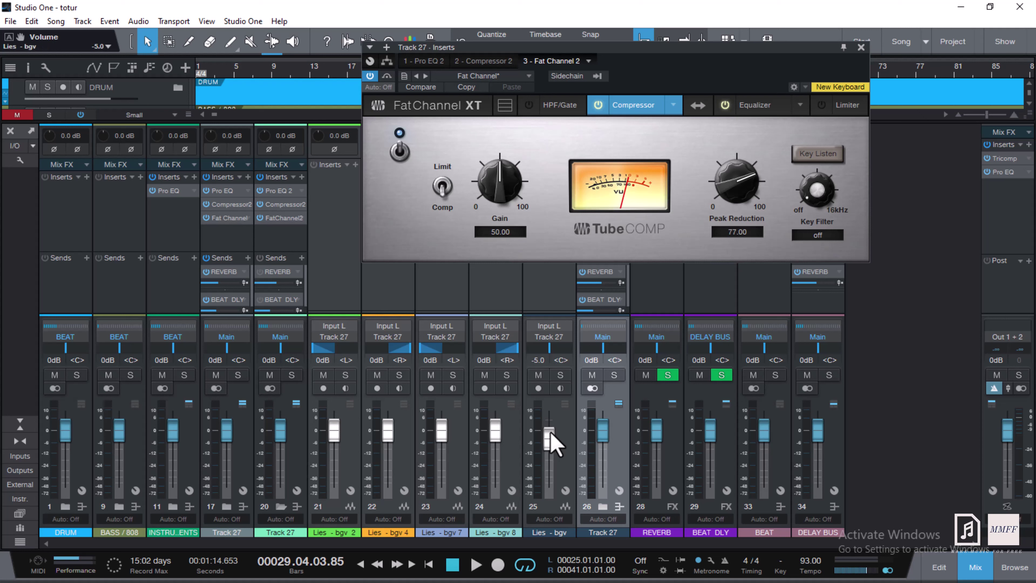
pyautogui.click(861, 48)
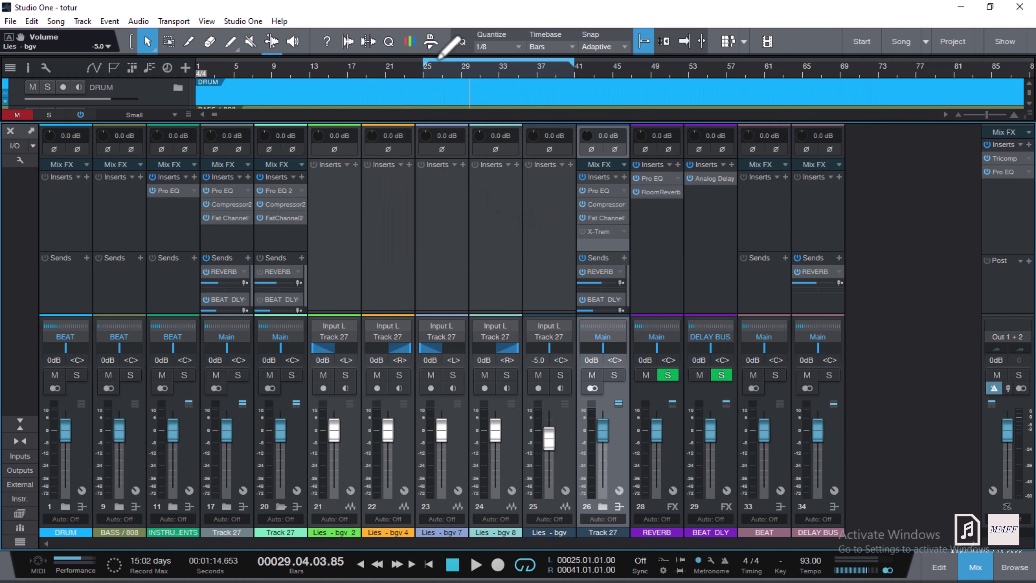
pyautogui.click(428, 72)
pyautogui.press('space')
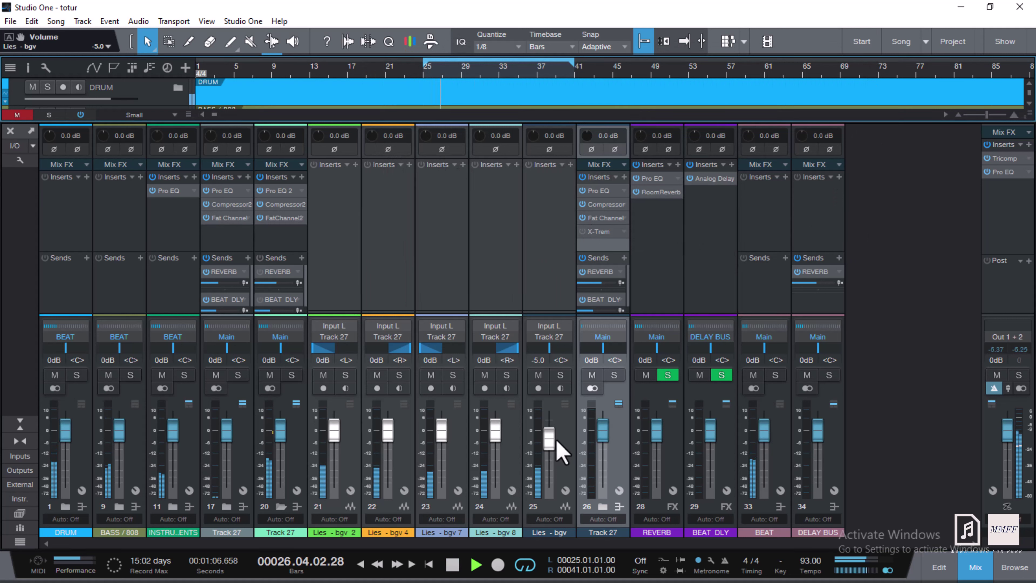
# Step: Try the Lies - bgv fader at -2.5 dB and briefly mute and unmute bgv 7 and bgv 8 for comparison
pyautogui.moveTo(557, 439); pyautogui.dragTo(544, 429)
pyautogui.click(430, 375)
pyautogui.click(485, 375)
pyautogui.click(485, 376)
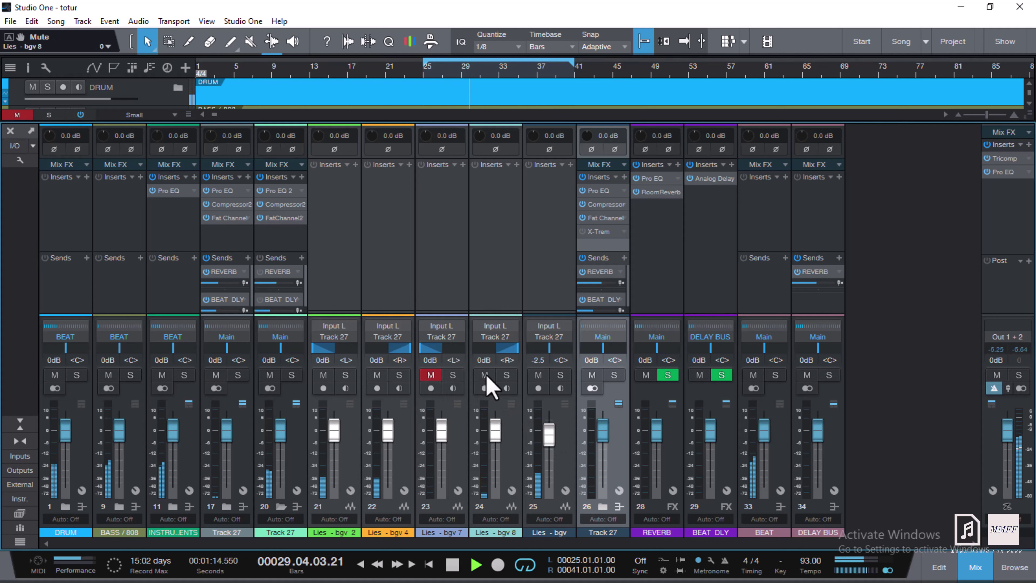
pyautogui.click(430, 375)
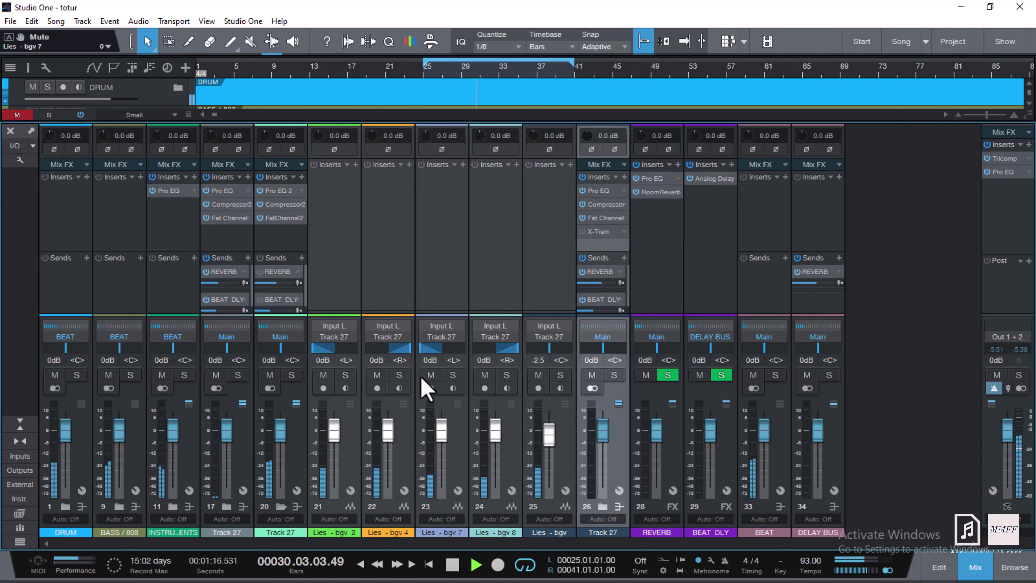
# Step: Set the Lies - bgv fader to -5.0 dB and the bgv 7 and bgv 8 faders together to -2.5 dB
pyautogui.moveTo(548, 440); pyautogui.dragTo(499, 442)
pyautogui.click(456, 469)
pyautogui.keyDown('ctrl'); pyautogui.click(504, 440); pyautogui.keyUp('ctrl')
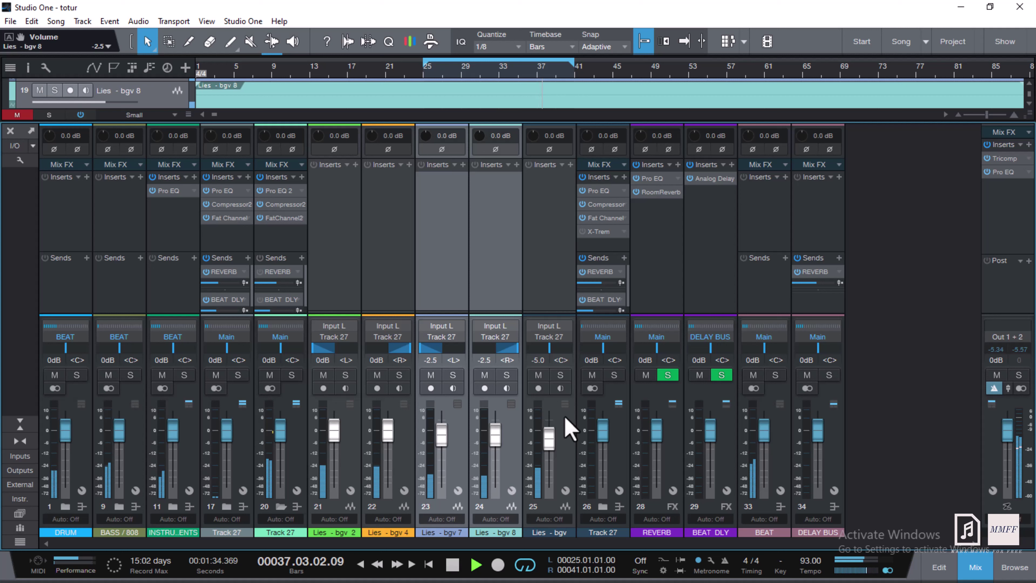
pyautogui.press('space')
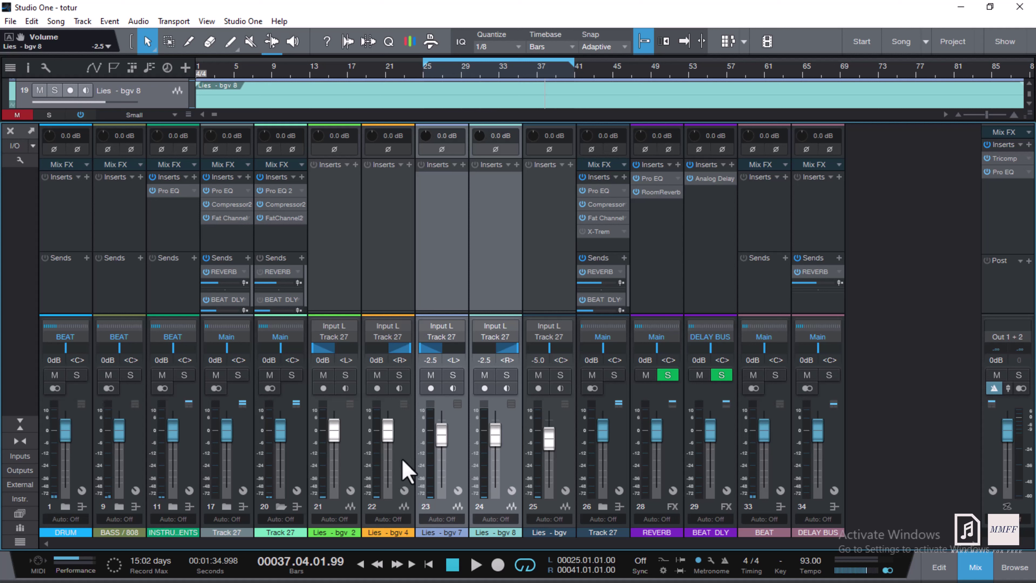
# Step: Solo Lies - bgv 2 and Lies - bgv 4 and audition the pair from bar 25
pyautogui.click(346, 375)
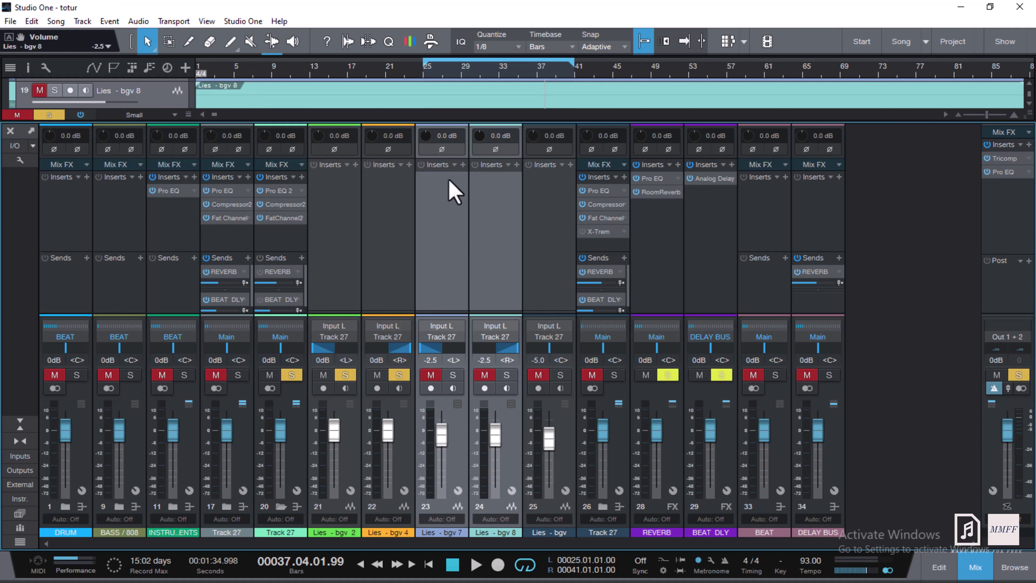
pyautogui.click(427, 75)
pyautogui.press('space')
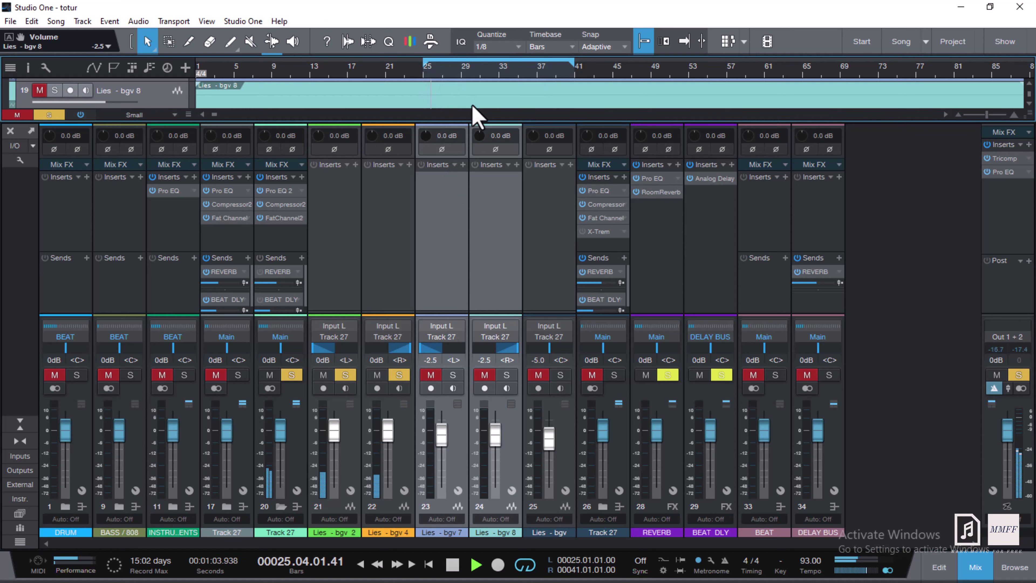
pyautogui.press('space')
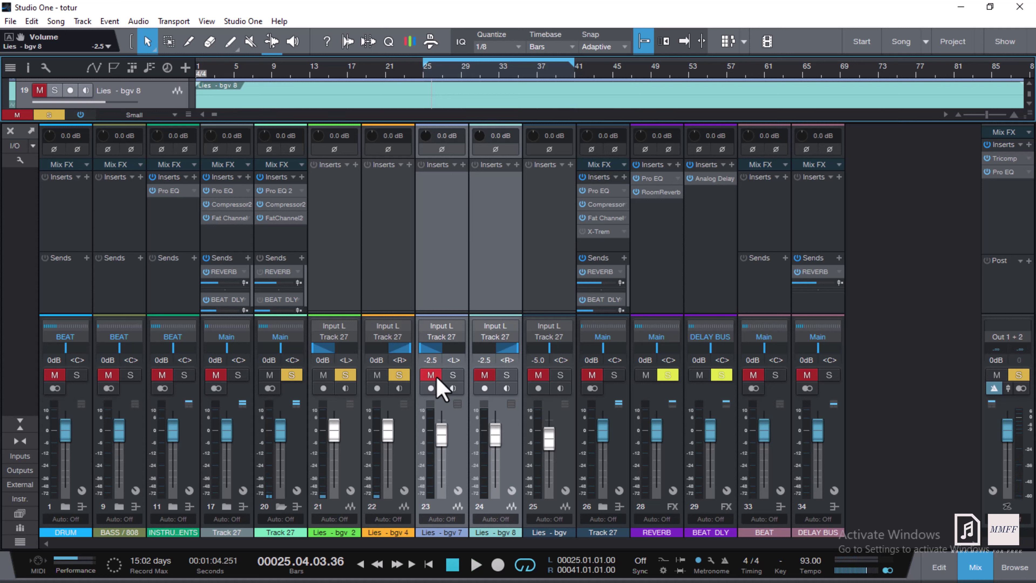
# Step: Unmute Lies - bgv 7, bgv 8 and the centre Lies - bgv layer, and audition the full backing vocal stack
pyautogui.click(431, 375)
pyautogui.press('space')
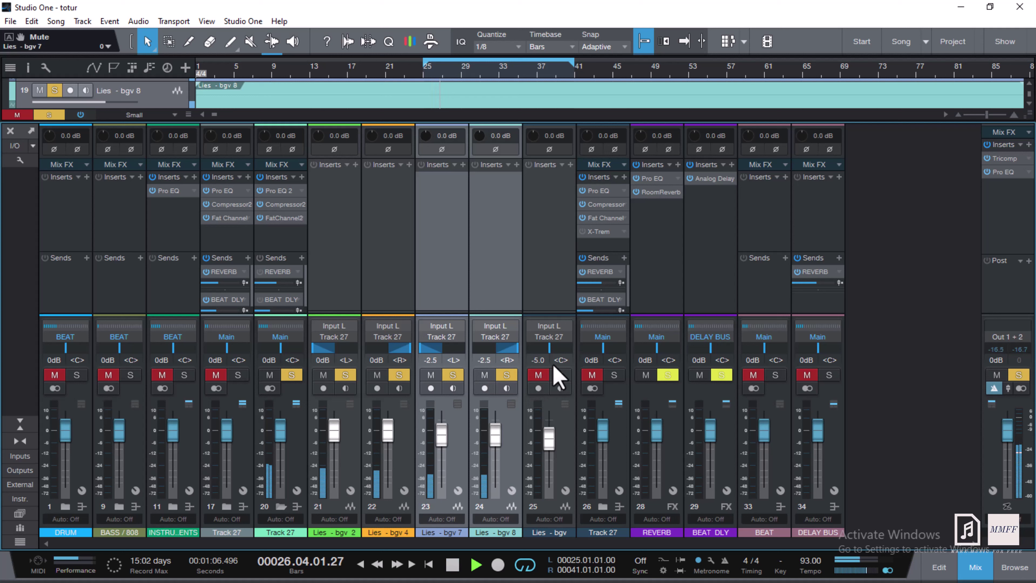
pyautogui.click(538, 376)
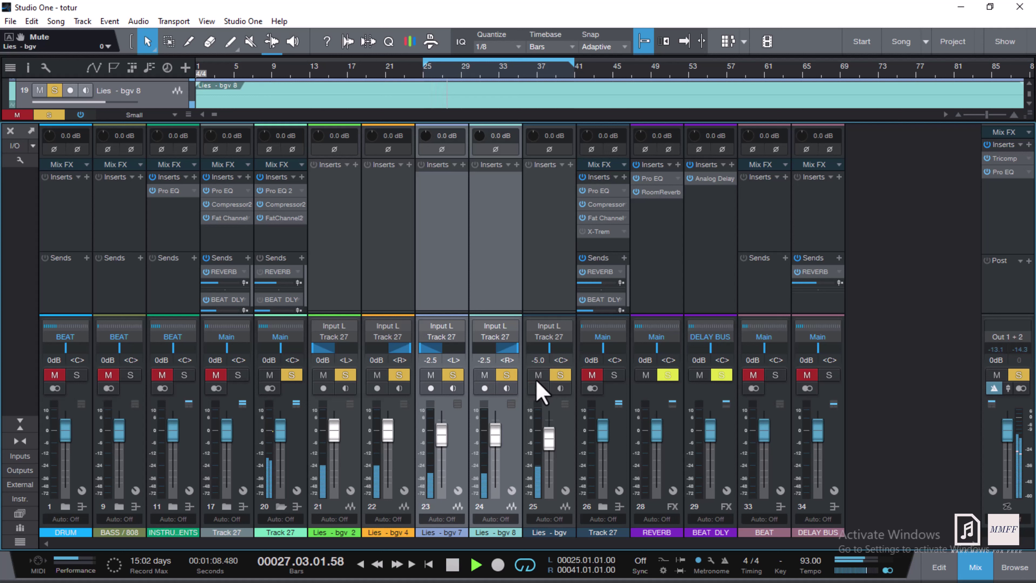
pyautogui.press('space')
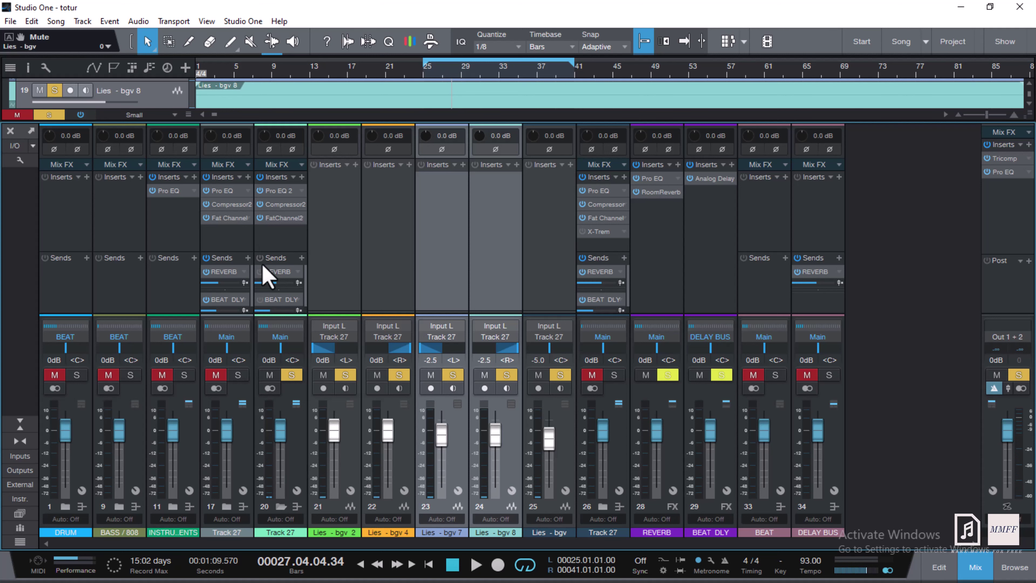
# Step: Inspect the REVERB channel's Pro EQ and activate the REVERB and BEAT DLY sends on the backing vocal folder
pyautogui.doubleClick(275, 272)
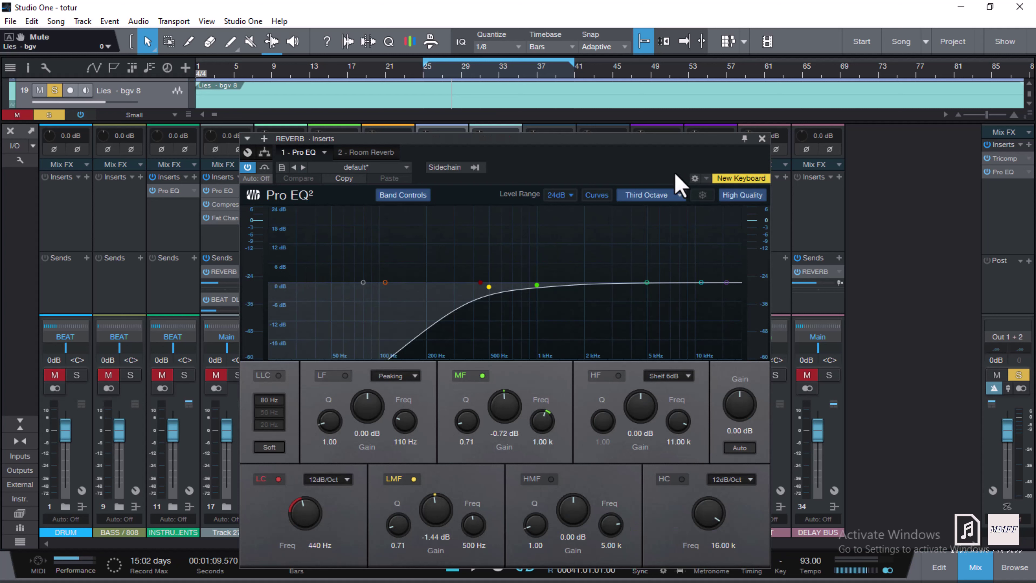
pyautogui.click(762, 139)
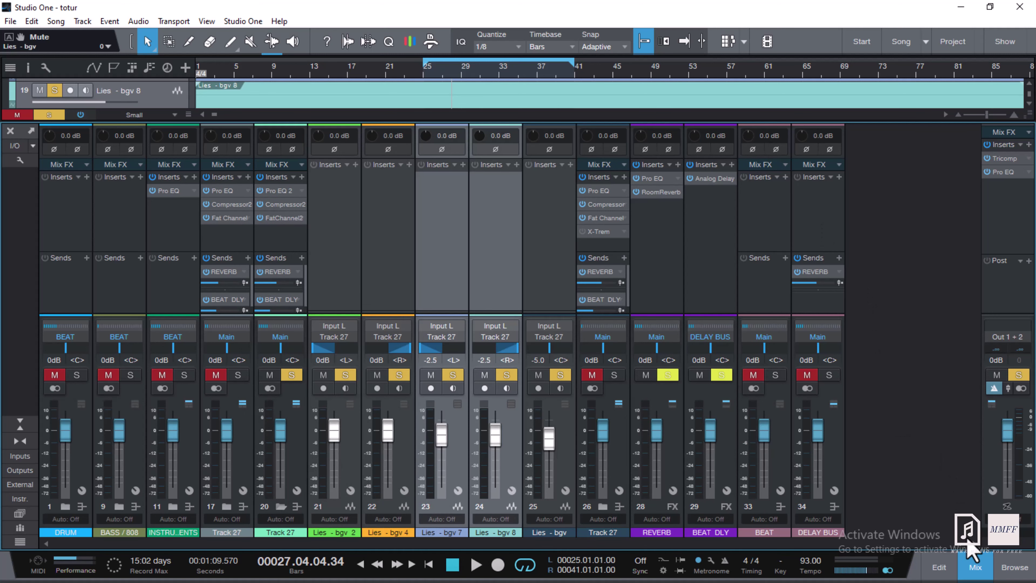
pyautogui.click(977, 568)
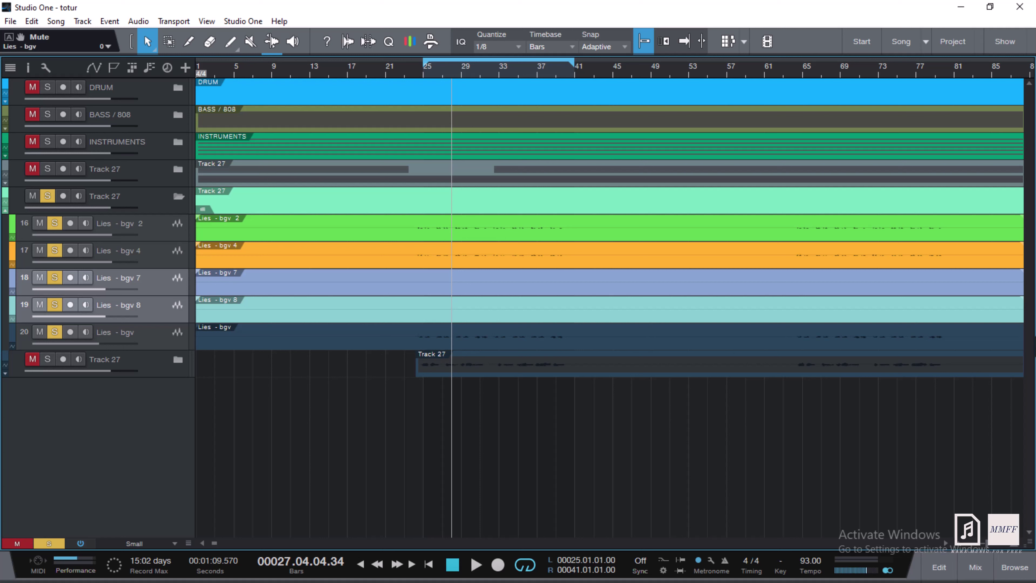
# Step: Collapse the backing vocal folder, play it from bar 25, and unsolo it to hear it within the full mix
pyautogui.click(421, 74)
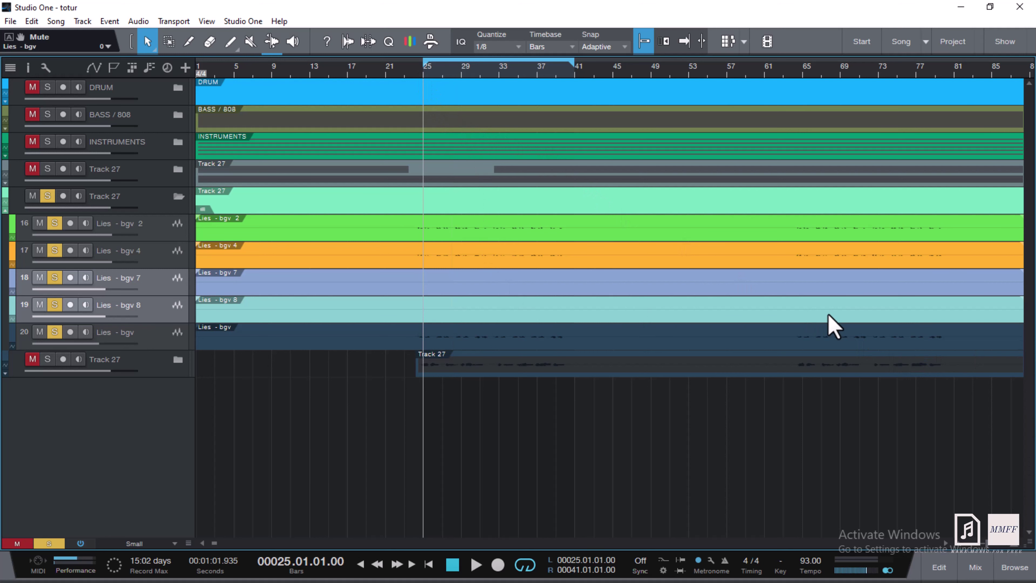
pyautogui.click(979, 567)
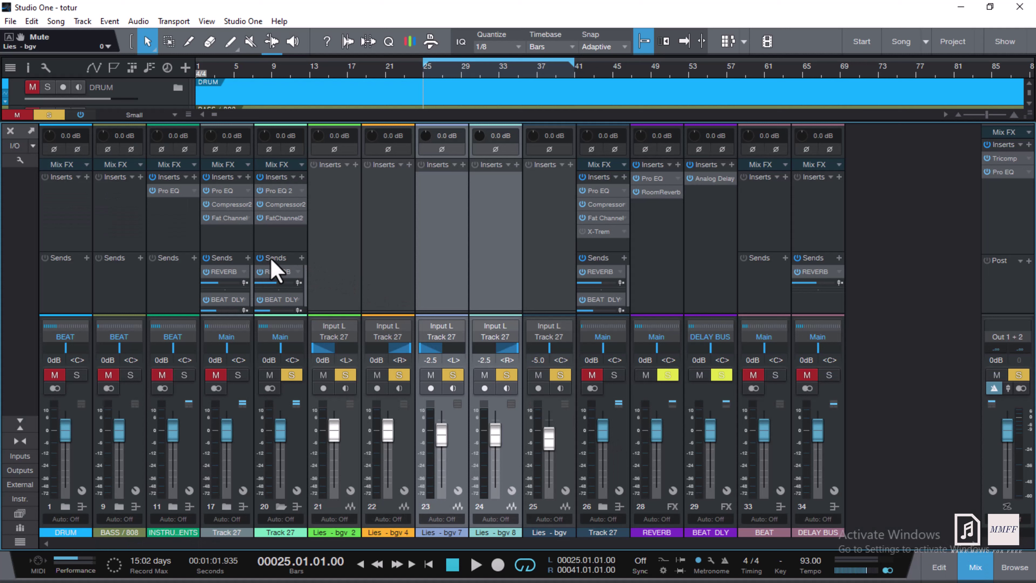
pyautogui.click(280, 507)
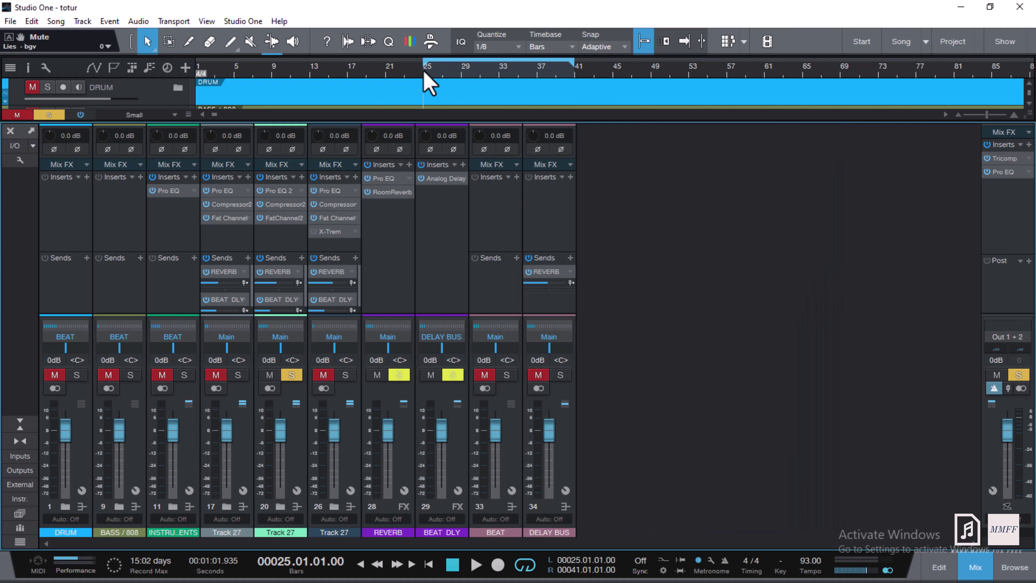
pyautogui.press('space')
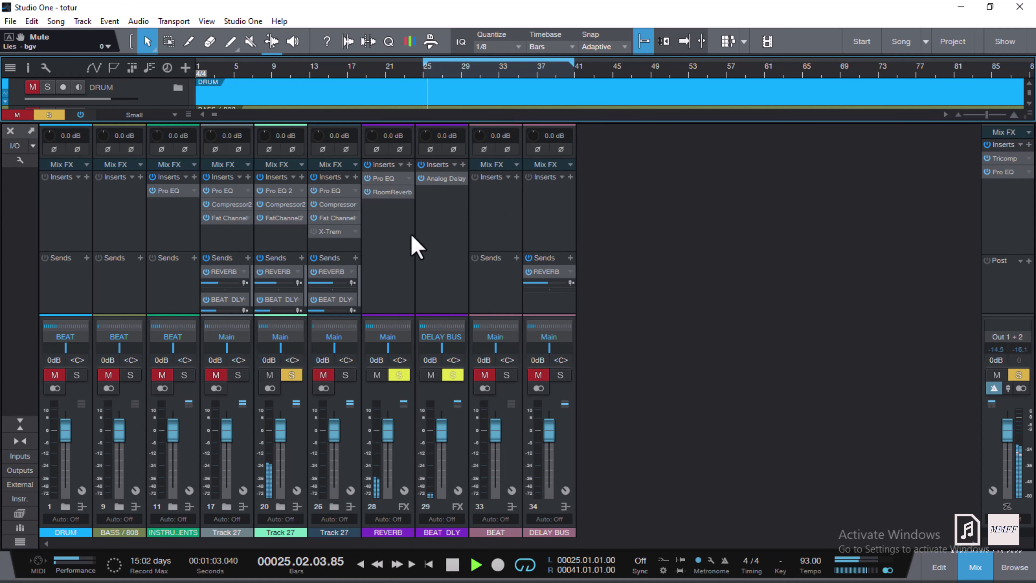
pyautogui.click(291, 376)
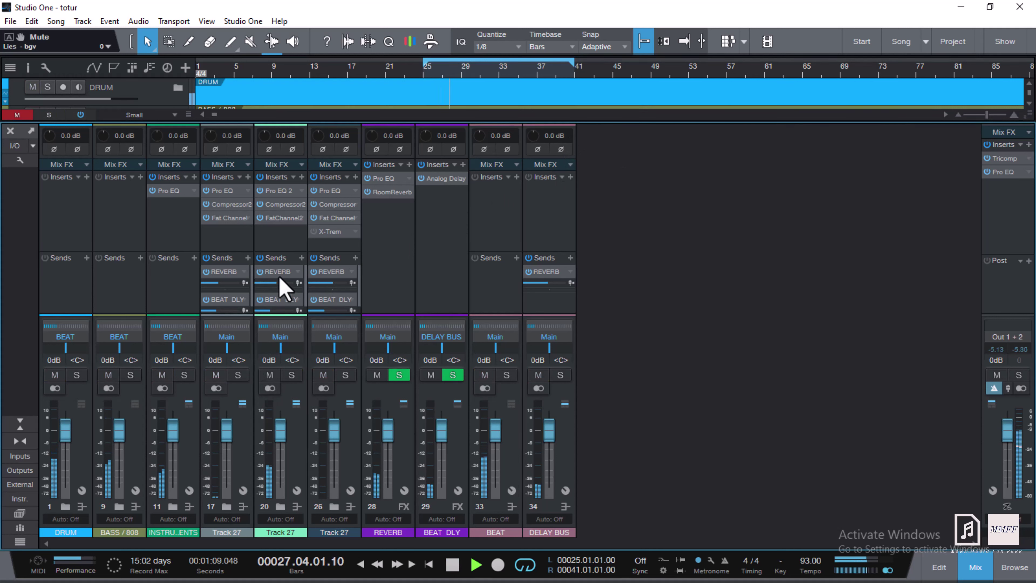
# Step: Enlarge the mixer's sends area and check the backing vocal folder's REVERB and BEAT DLY send levels during playback
pyautogui.moveTo(276, 285)
pyautogui.scroll(-1, 277, 286)
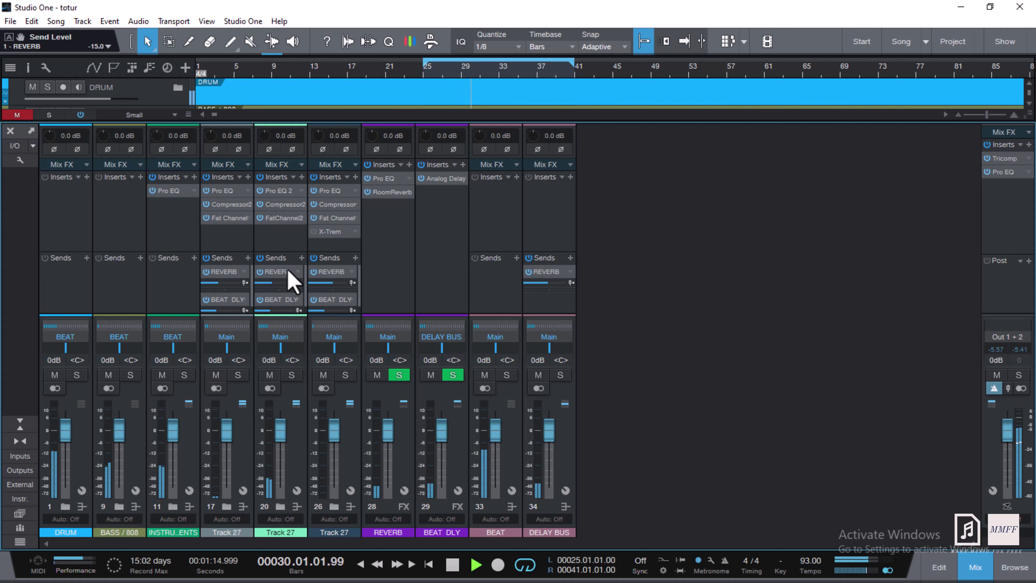
pyautogui.moveTo(279, 250); pyautogui.dragTo(279, 238)
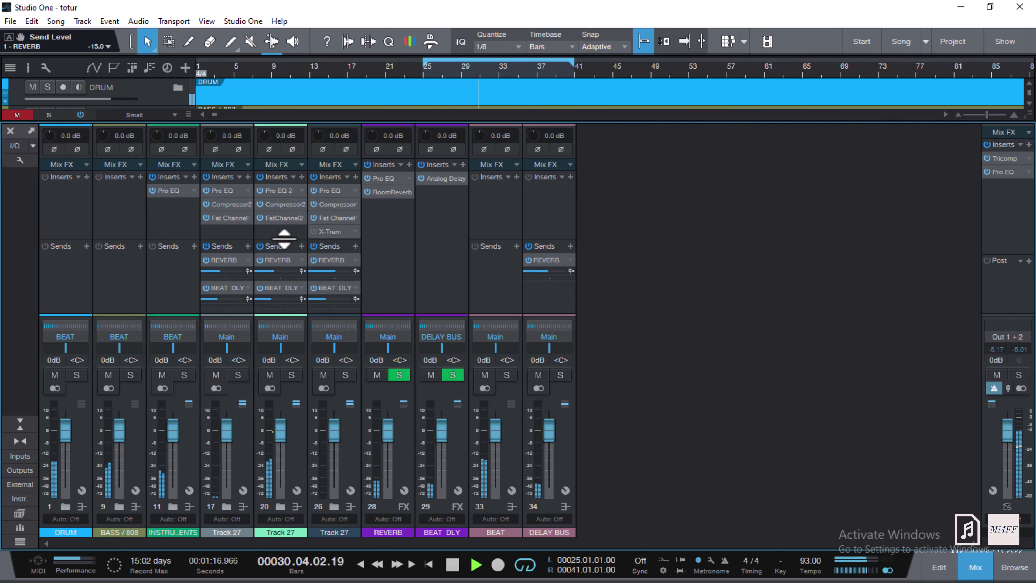
pyautogui.moveTo(268, 304)
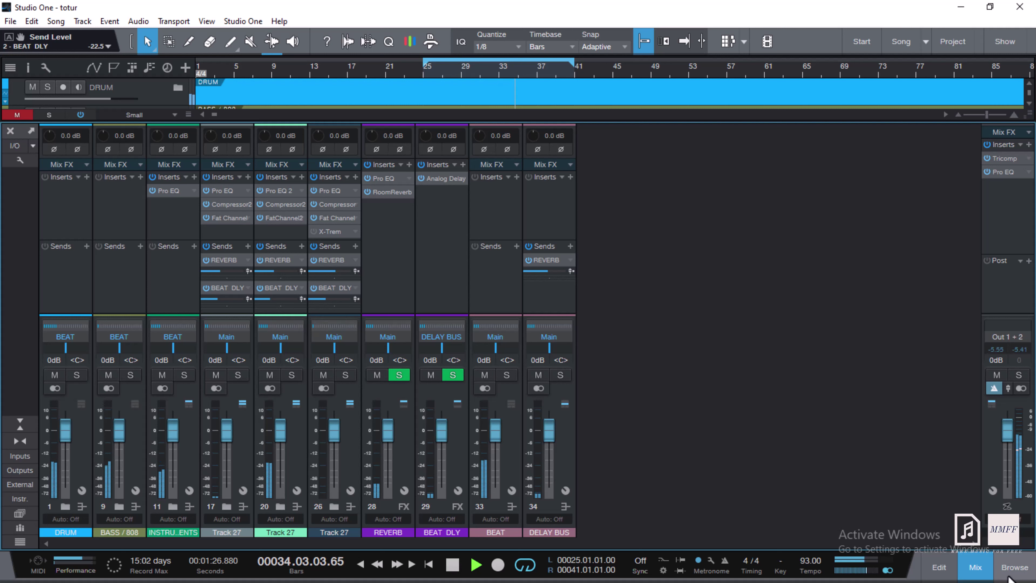
pyautogui.click(983, 564)
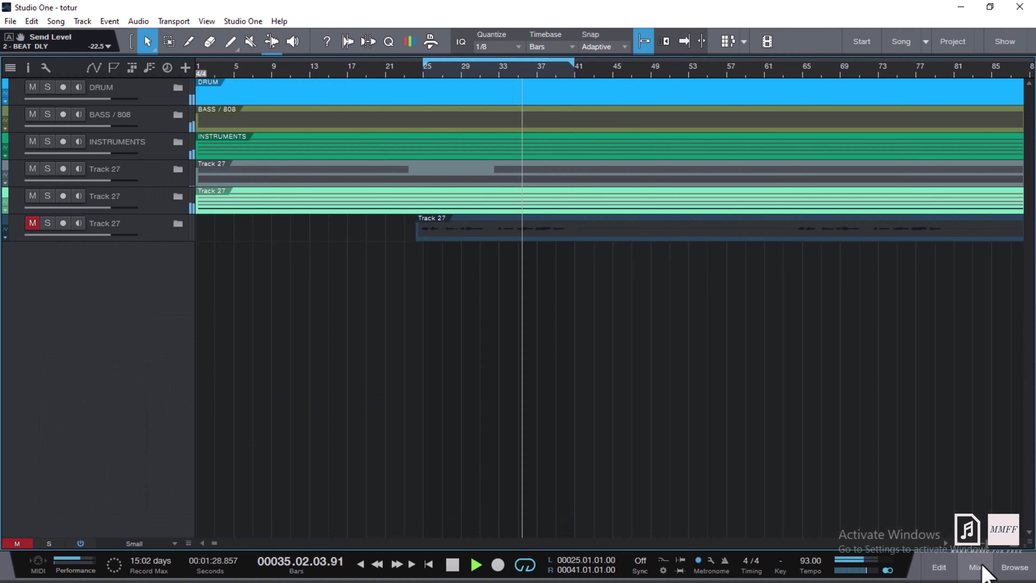
pyautogui.press('space')
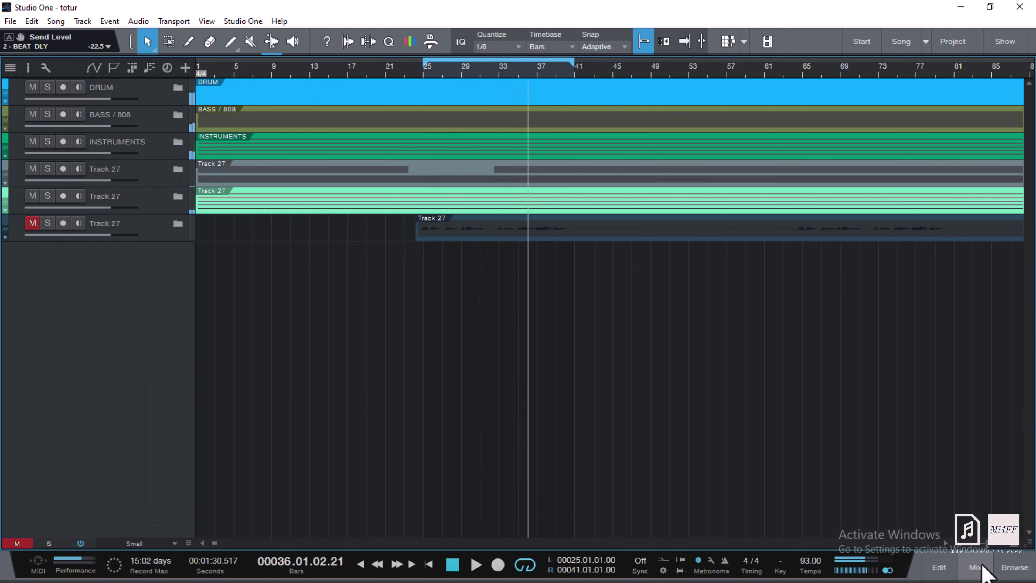
# Step: Return the playhead to bar 25 and unmute the ad-lib folder
pyautogui.click(976, 567)
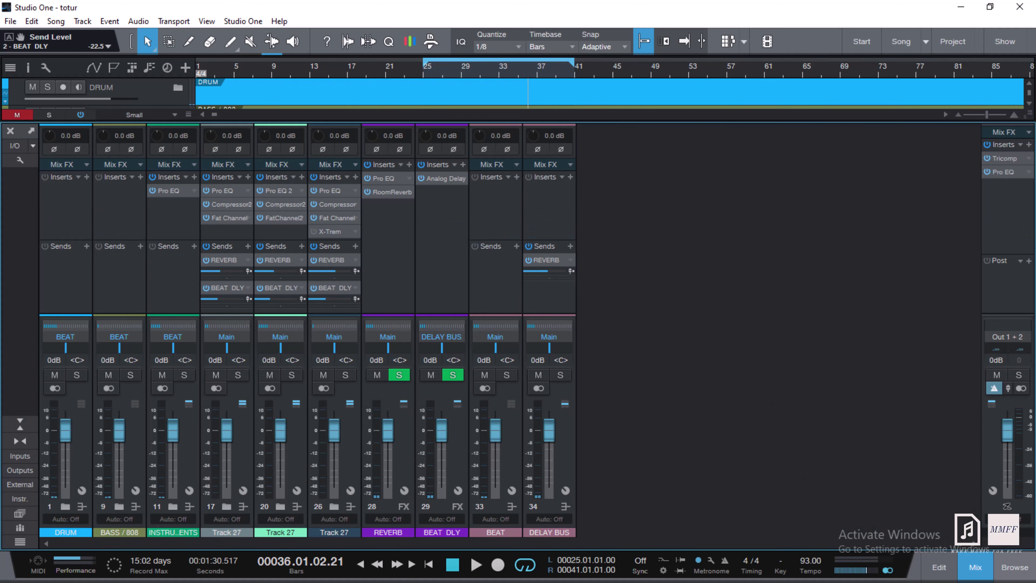
pyautogui.click(982, 569)
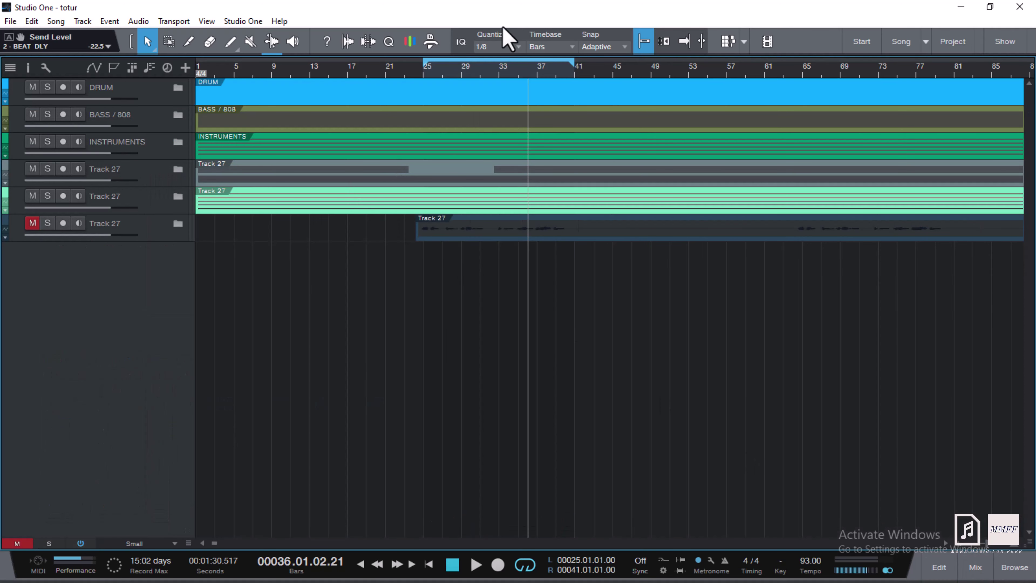
pyautogui.click(425, 75)
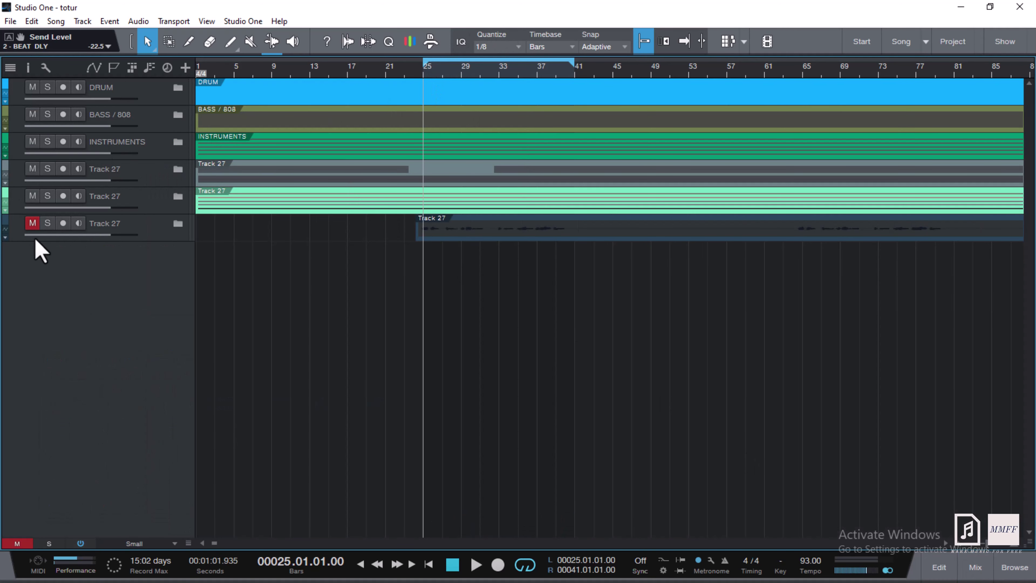
pyautogui.click(31, 223)
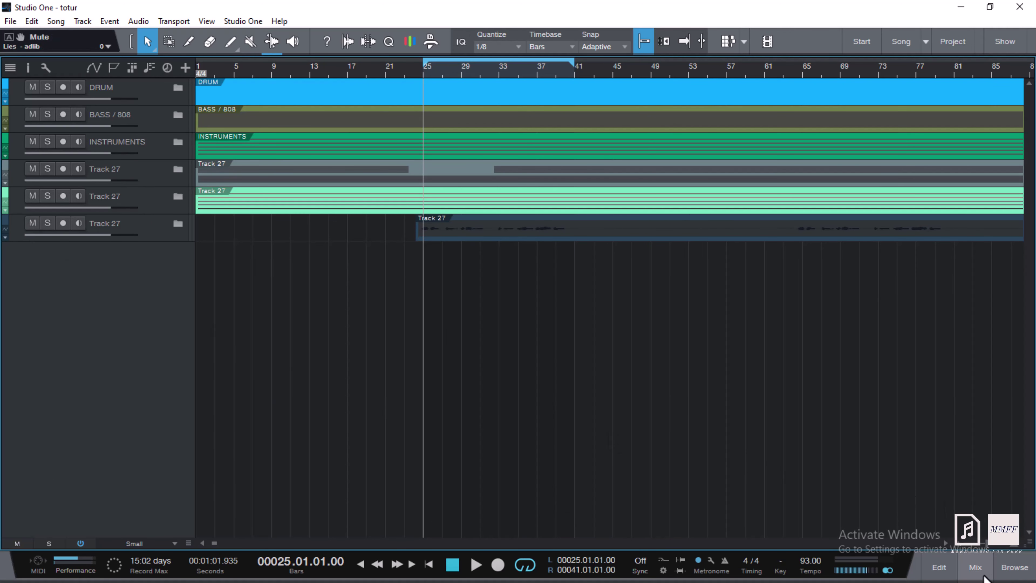
pyautogui.click(976, 567)
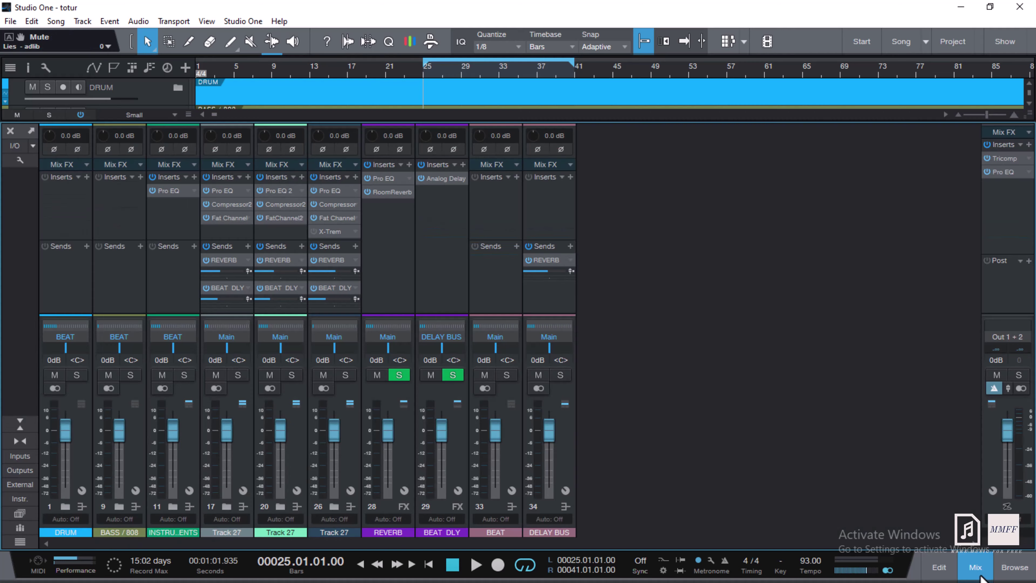
# Step: Deactivate the ad-lib folder's sends and inserts, collapse the sends area, and audition the ad-libs dry from bar 25
pyautogui.click(313, 248)
pyautogui.moveTo(329, 239); pyautogui.dragTo(331, 349)
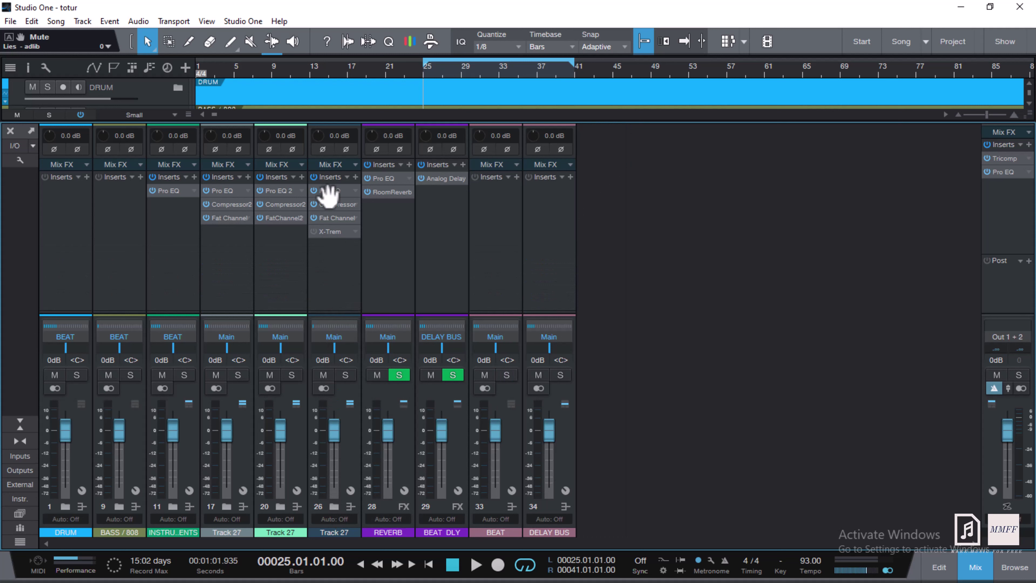
pyautogui.click(314, 176)
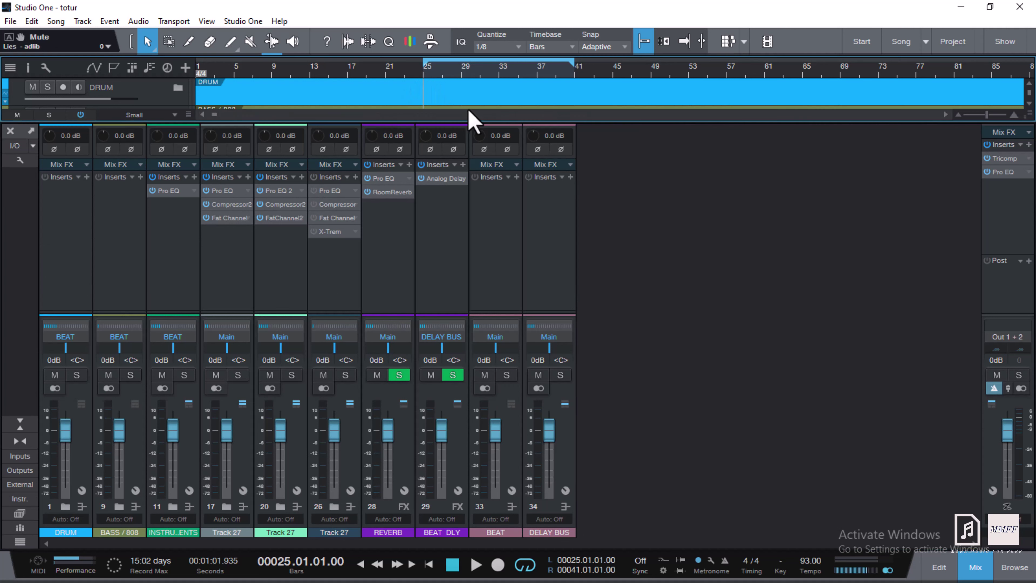
pyautogui.press('space')
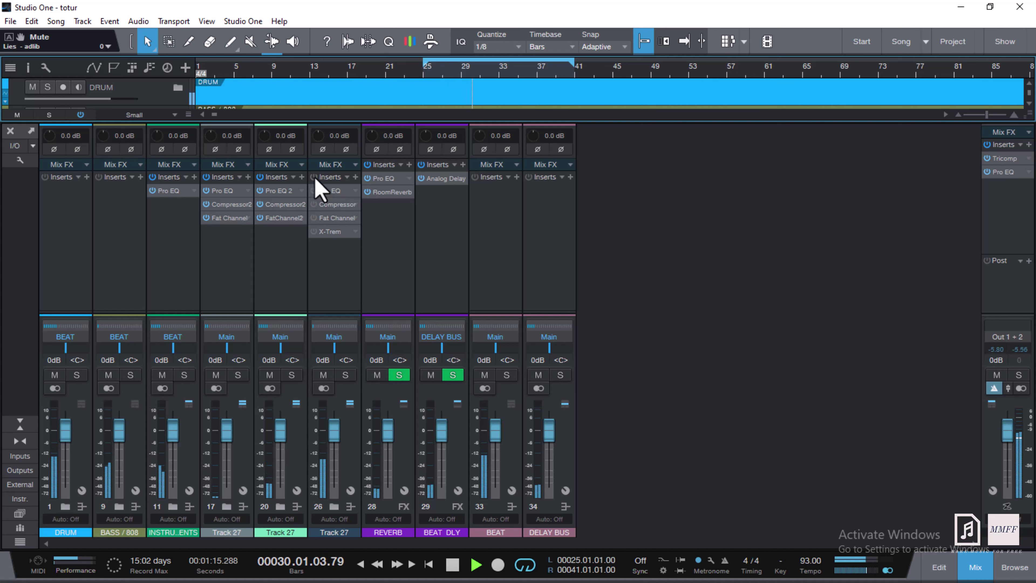
pyautogui.press('space')
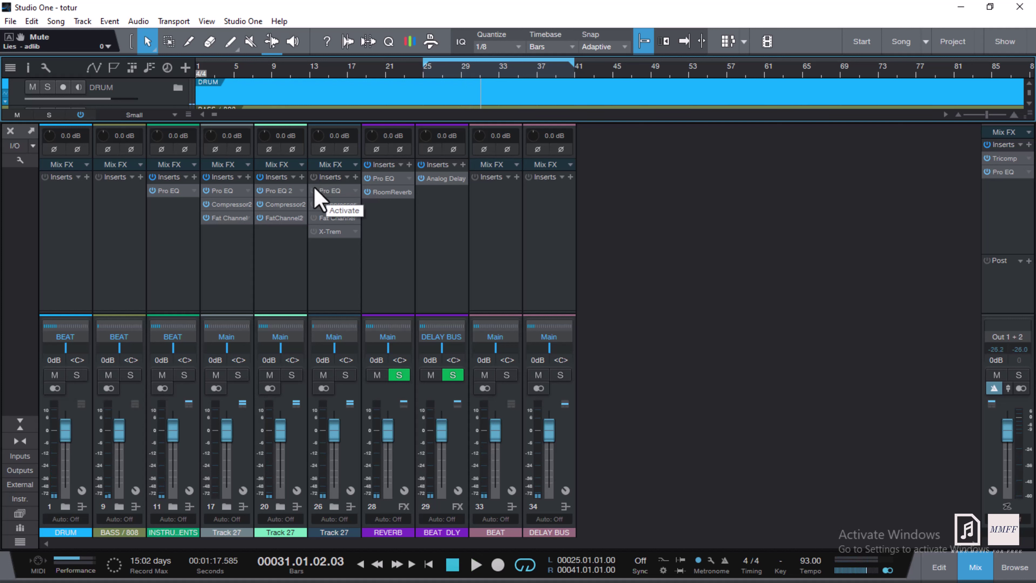
# Step: Reactivate Pro EQ, Compressor and Fat Channel on the ad-lib folder and review the Fat Channel's HPF/Gate settings
pyautogui.click(313, 190)
pyautogui.click(314, 204)
pyautogui.click(314, 217)
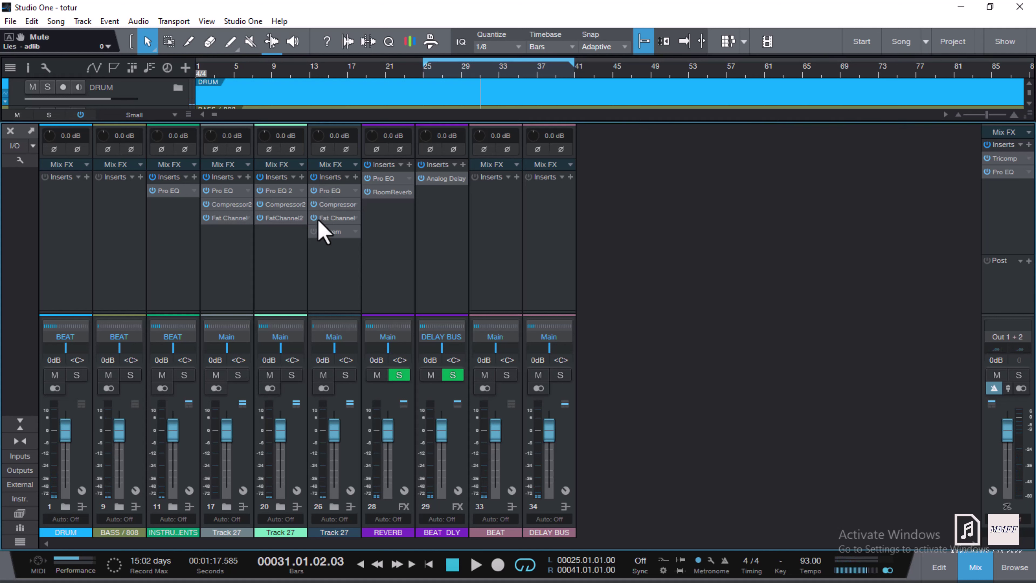
pyautogui.doubleClick(345, 220)
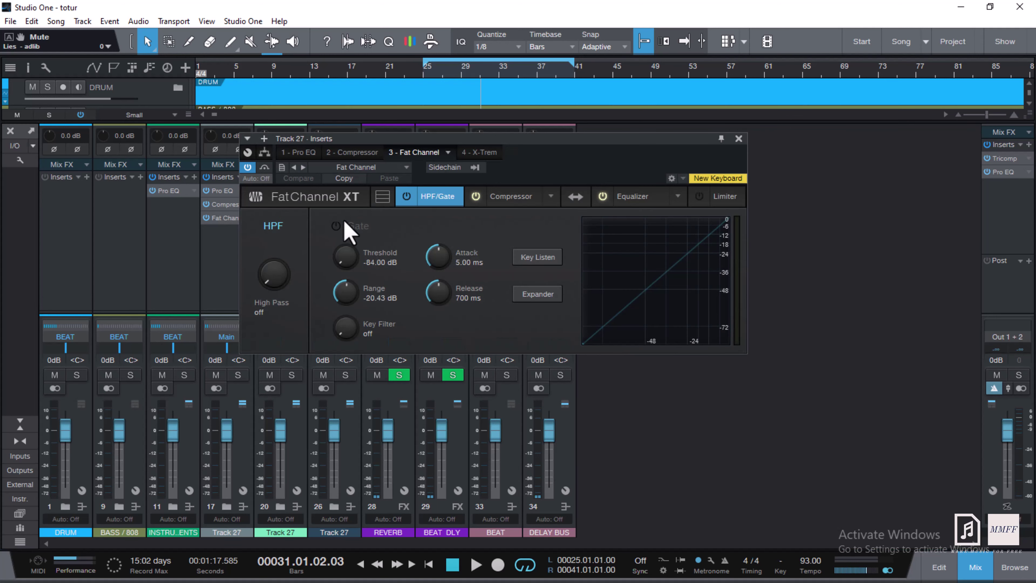
pyautogui.click(739, 138)
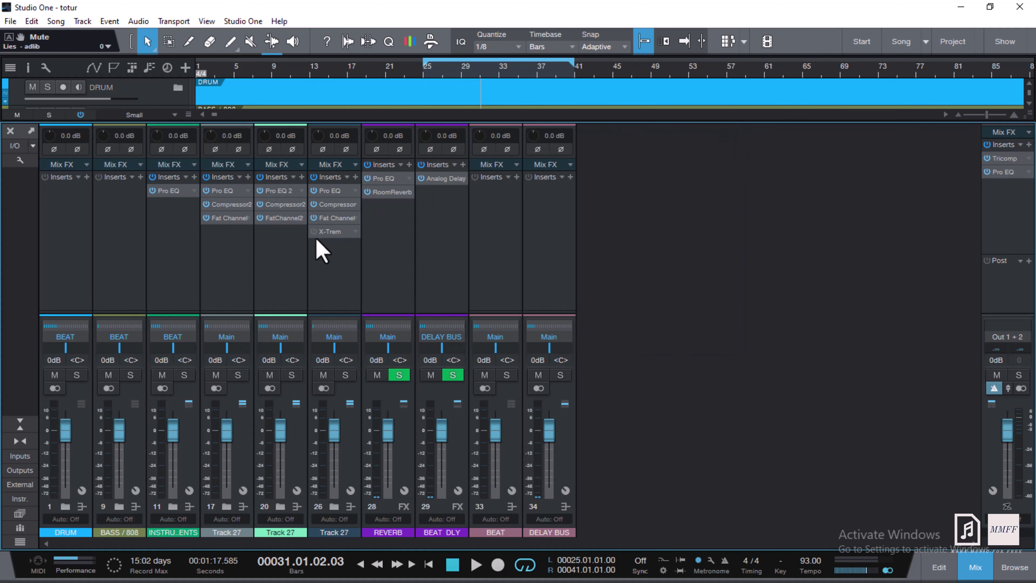
# Step: Activate X-Trem on the ad-lib folder, compare its Flip and Trem options, and set its mode back to Pan
pyautogui.doubleClick(334, 231)
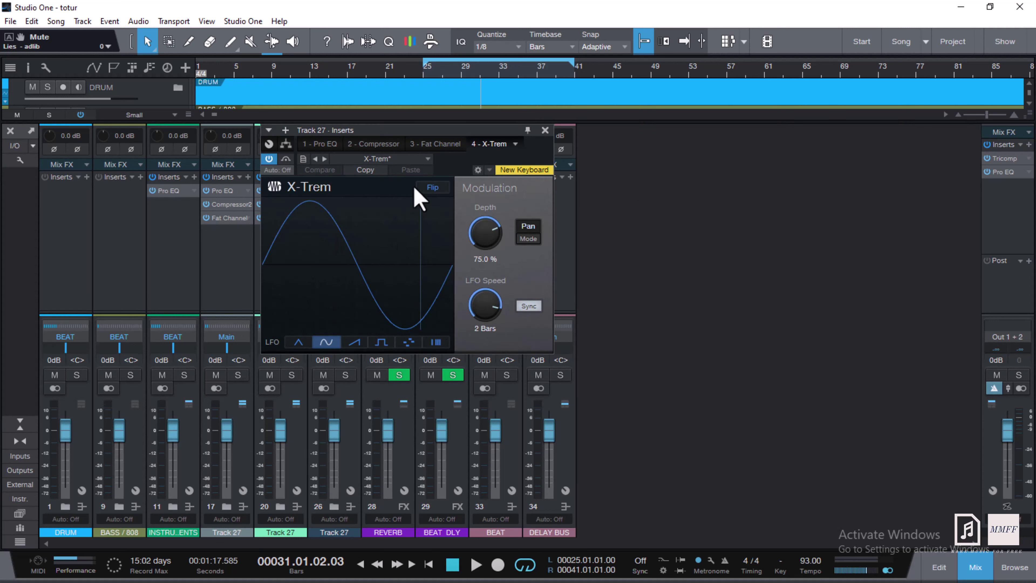
pyautogui.click(434, 189)
pyautogui.click(434, 189)
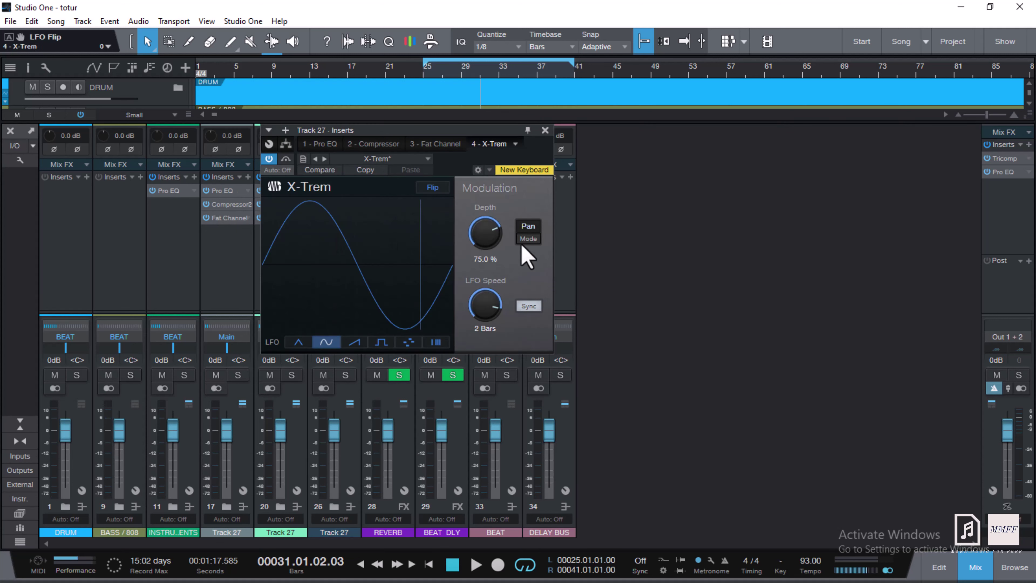
pyautogui.click(537, 232)
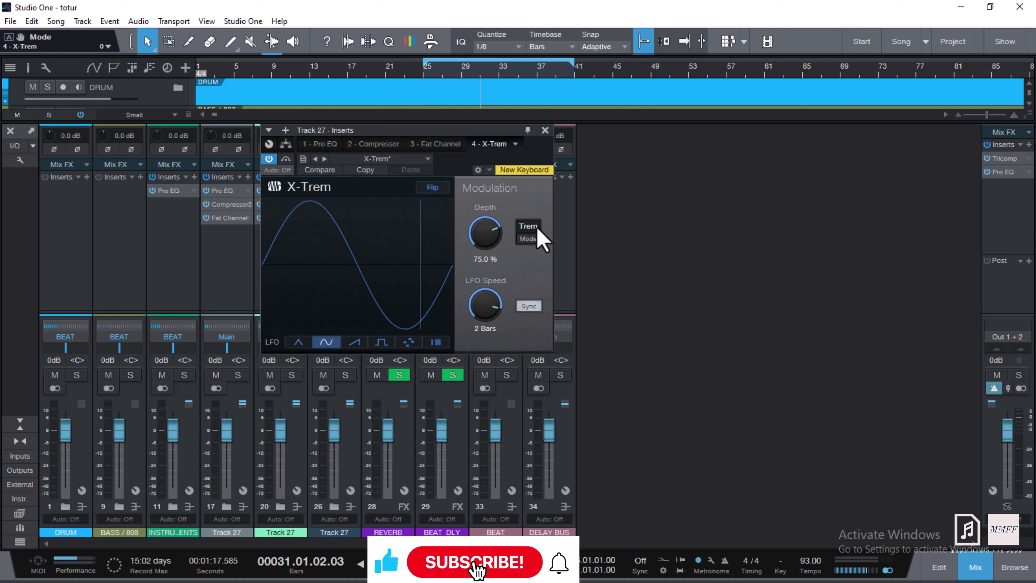
pyautogui.click(537, 231)
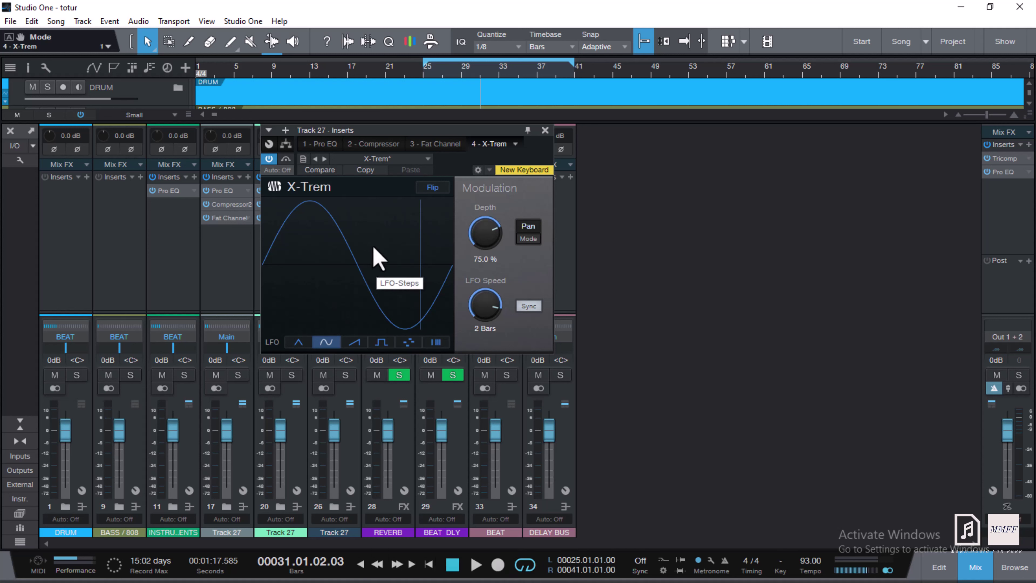
pyautogui.click(545, 130)
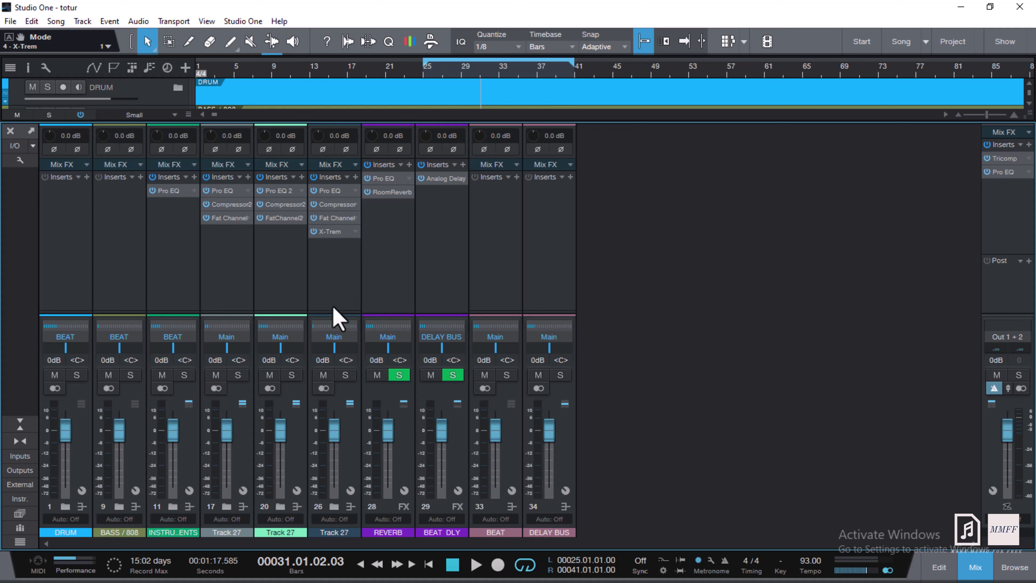
# Step: Open the ad-lib folder's Fat Channel and play the song from bar 31 with the ad-lib inserts active
pyautogui.moveTo(341, 310)
pyautogui.mouseDown()
pyautogui.moveTo(342, 240)
pyautogui.moveTo(341, 314)
pyautogui.mouseUp()
pyautogui.doubleClick(335, 219)
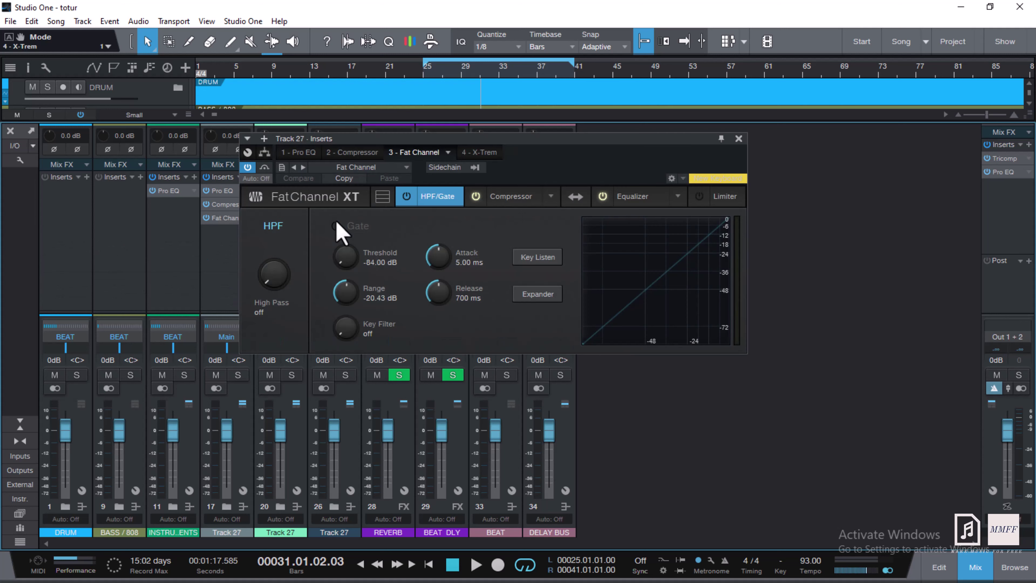
pyautogui.press('space')
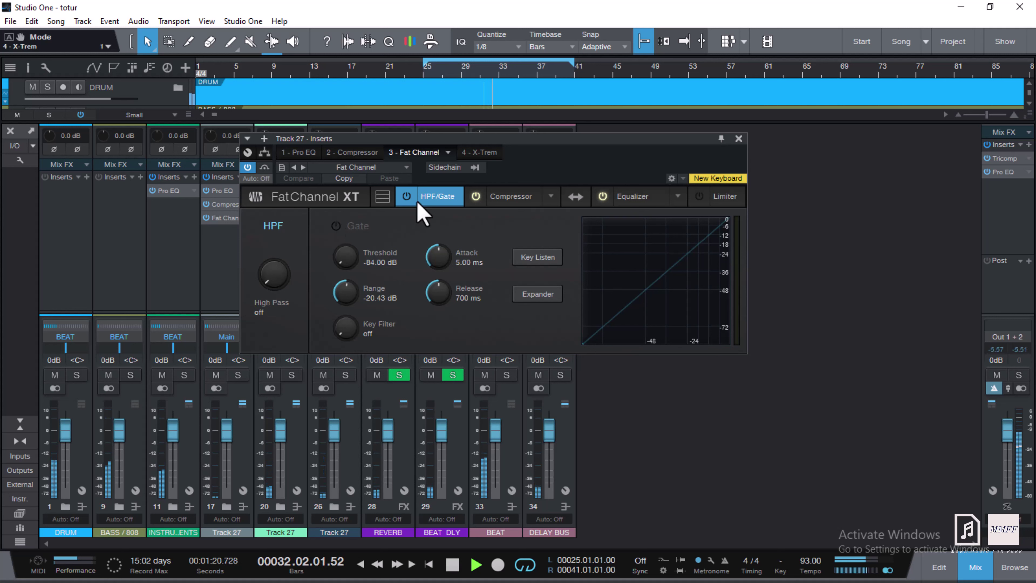
# Step: Play the song from around bar 26 and review the ad-lib folder's X-Trem settings against the mix
pyautogui.click(438, 88)
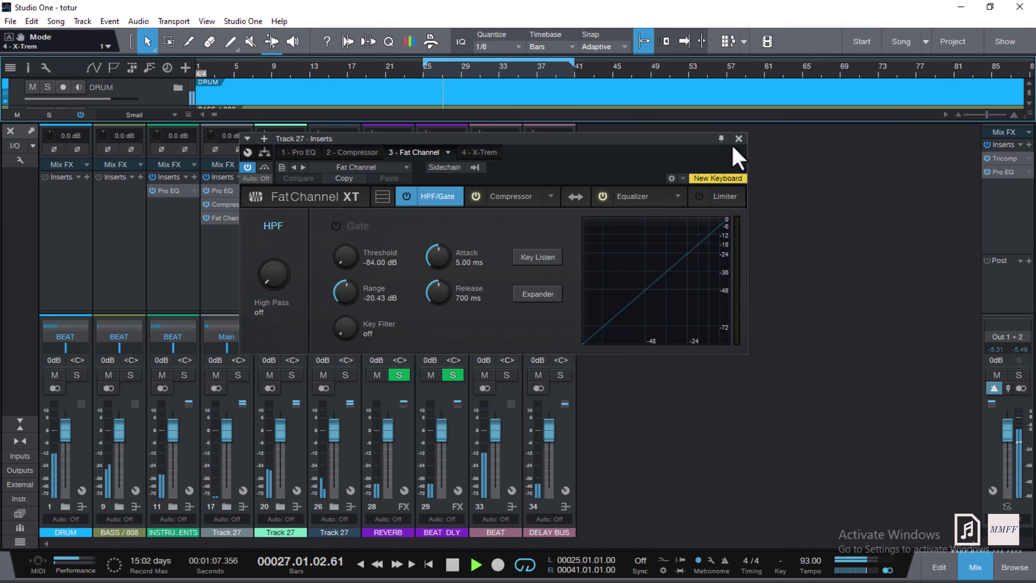
pyautogui.click(738, 138)
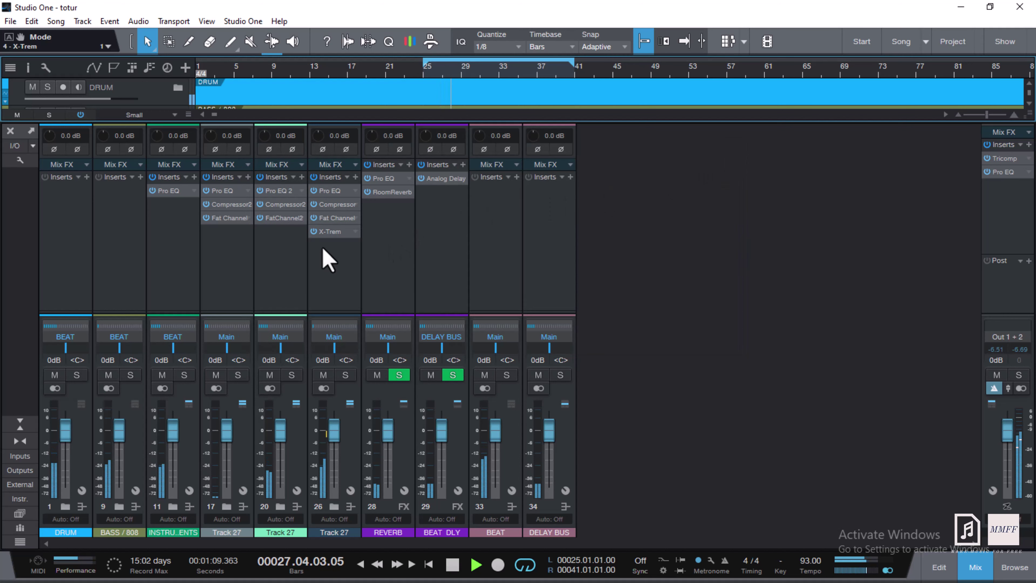
pyautogui.doubleClick(333, 232)
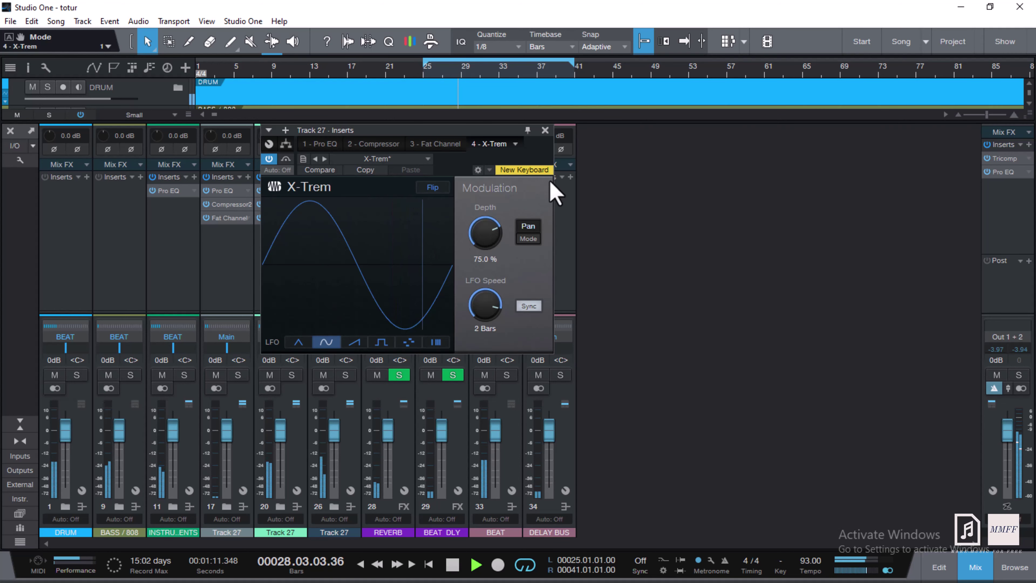
pyautogui.click(545, 131)
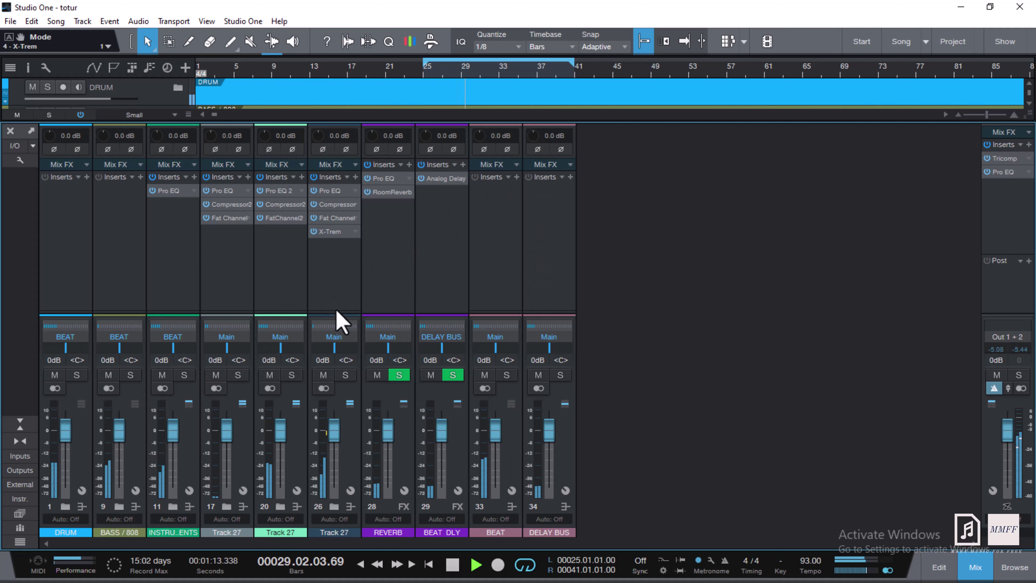
# Step: Raise the Tube Comp's Peak Reduction to 77 in the ad-lib folder's Fat Channel and check its Passive EQ settings
pyautogui.doubleClick(338, 218)
pyautogui.click(510, 196)
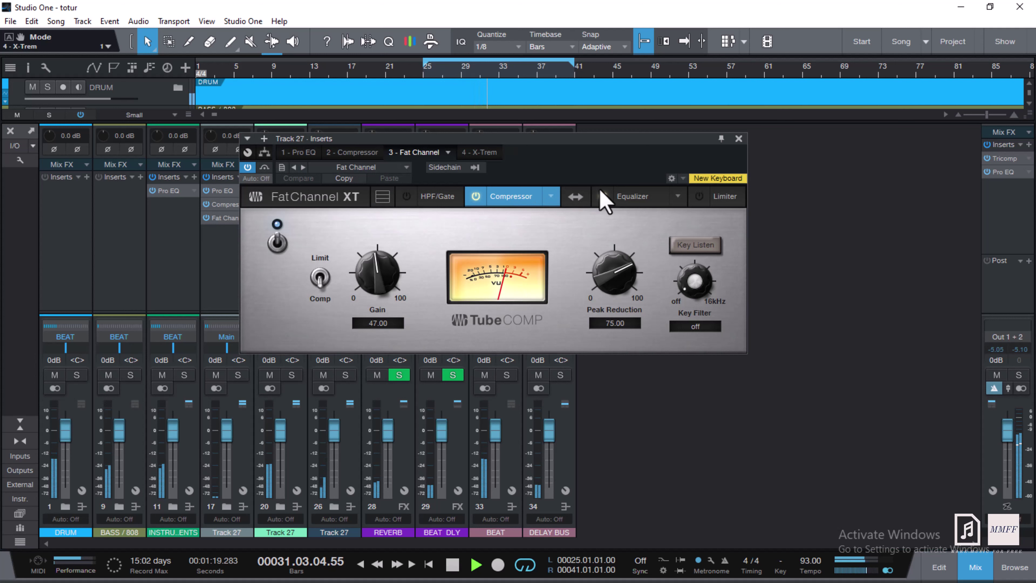
pyautogui.scroll(1, 599, 278)
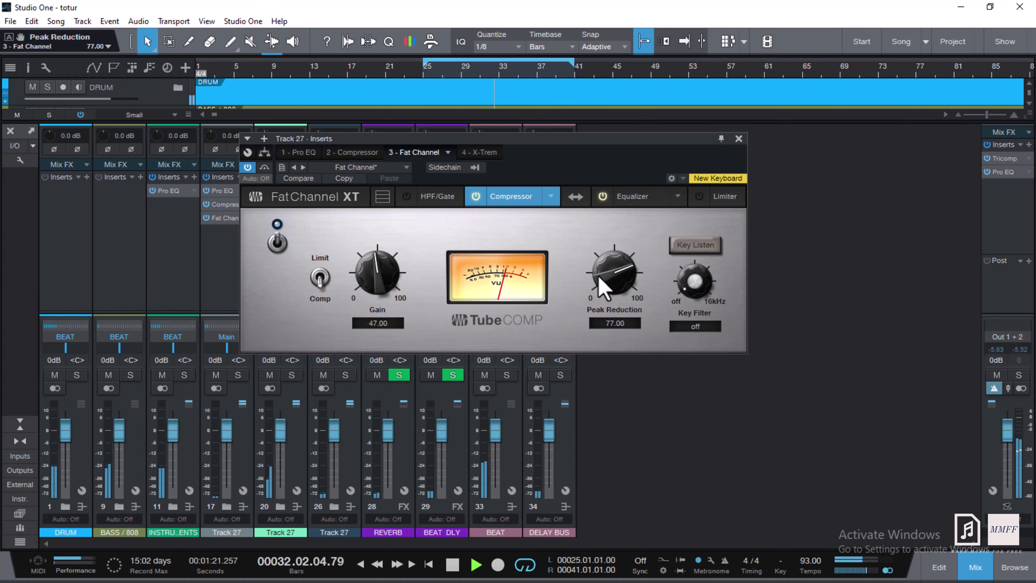
pyautogui.click(641, 200)
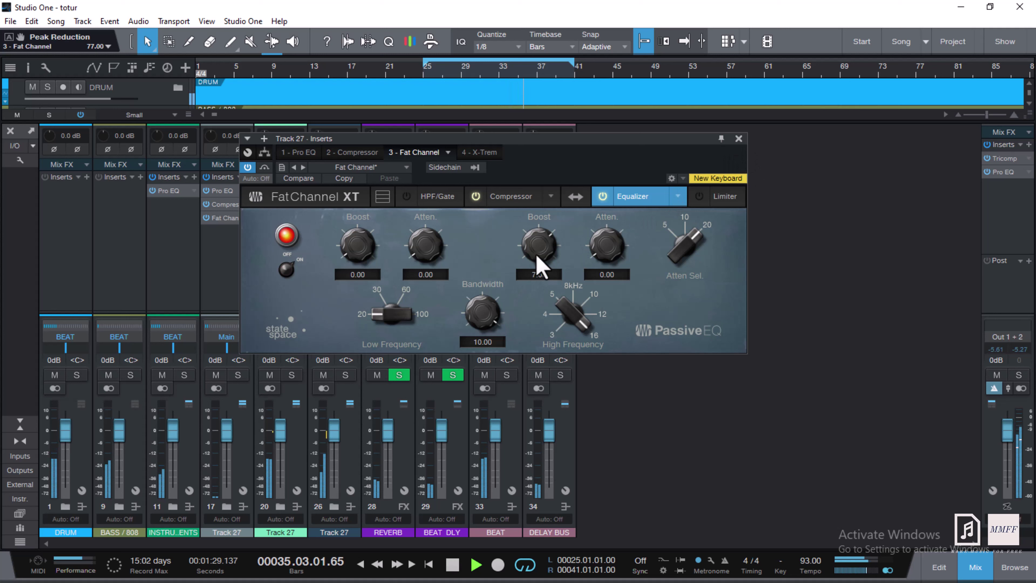
pyautogui.click(739, 138)
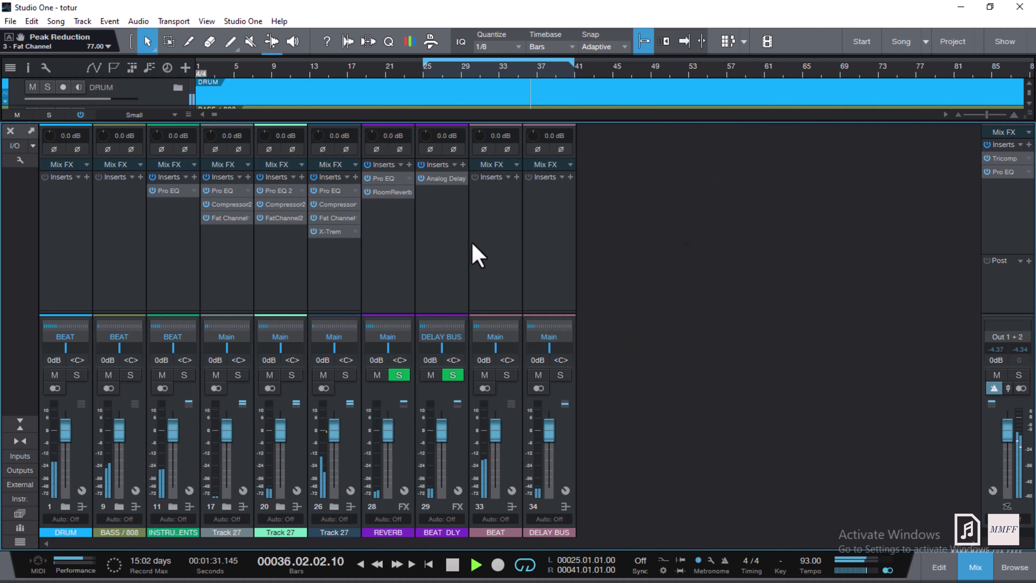
# Step: Reveal the sends area and set the ad-lib folder's REVERB send to -10.0 dB and its BEAT DLY send to -20.0 dB
pyautogui.moveTo(338, 311); pyautogui.dragTo(359, 252)
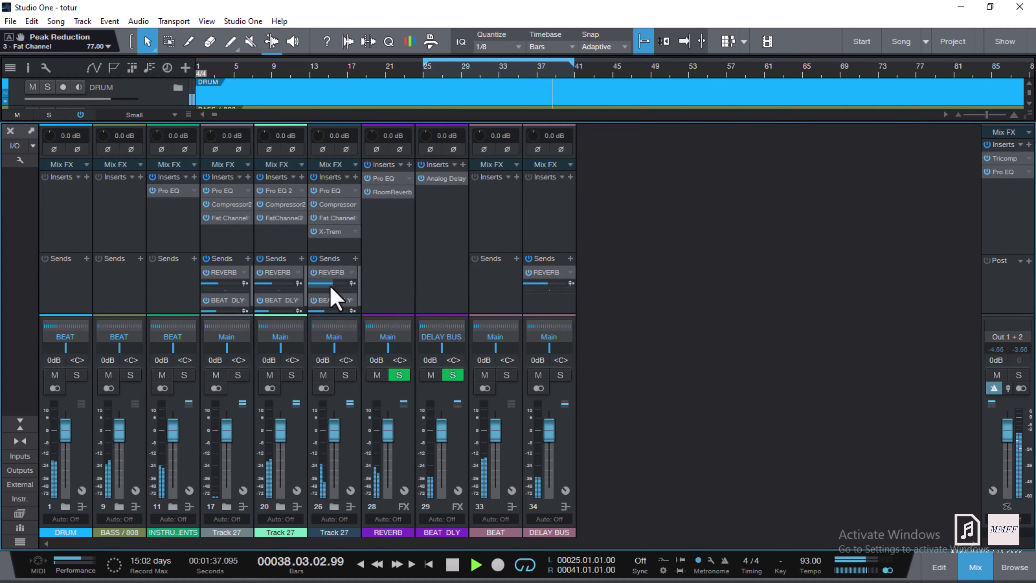
pyautogui.moveTo(330, 287)
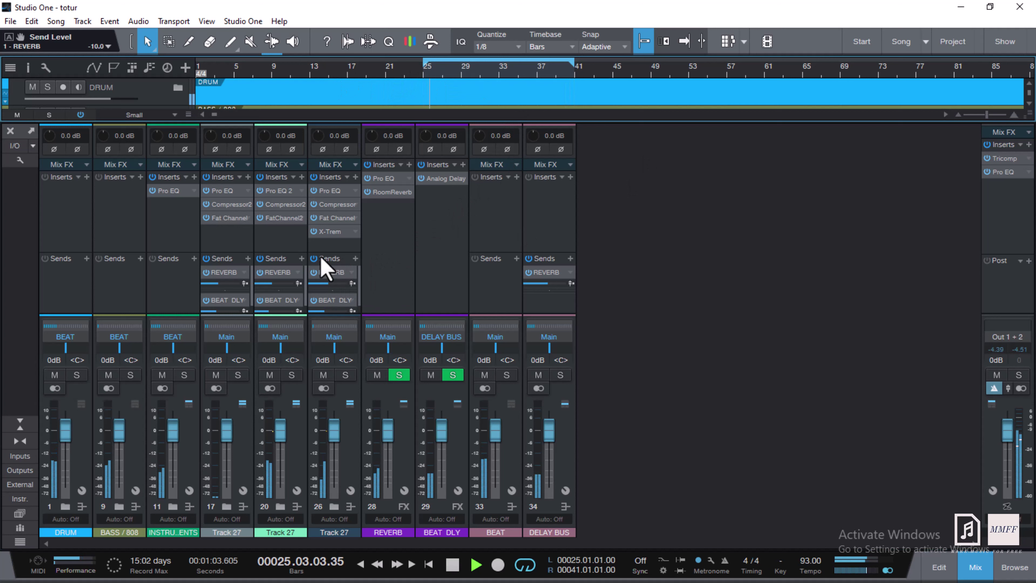
pyautogui.moveTo(331, 250); pyautogui.dragTo(333, 224)
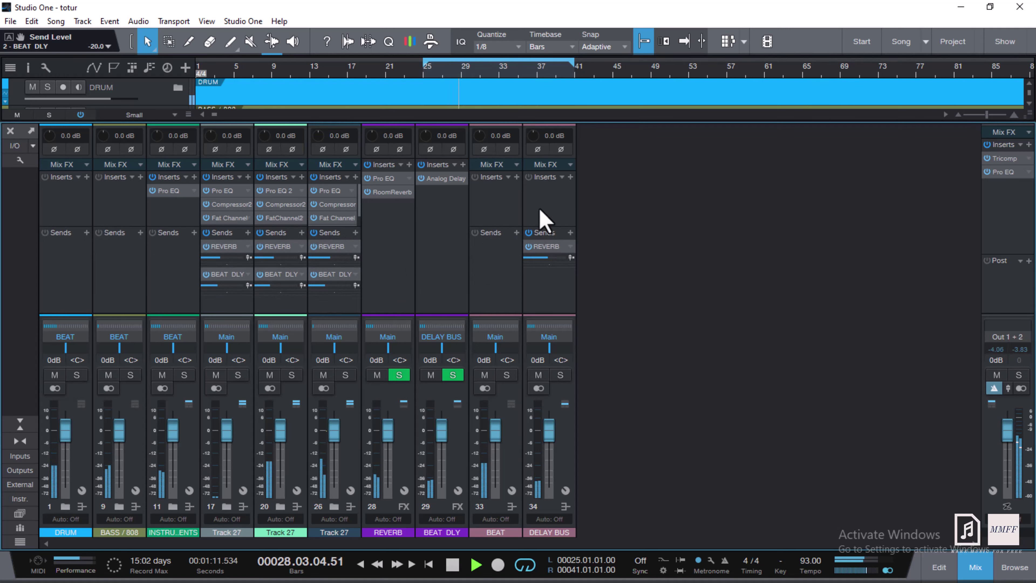
pyautogui.moveTo(343, 227); pyautogui.dragTo(335, 256)
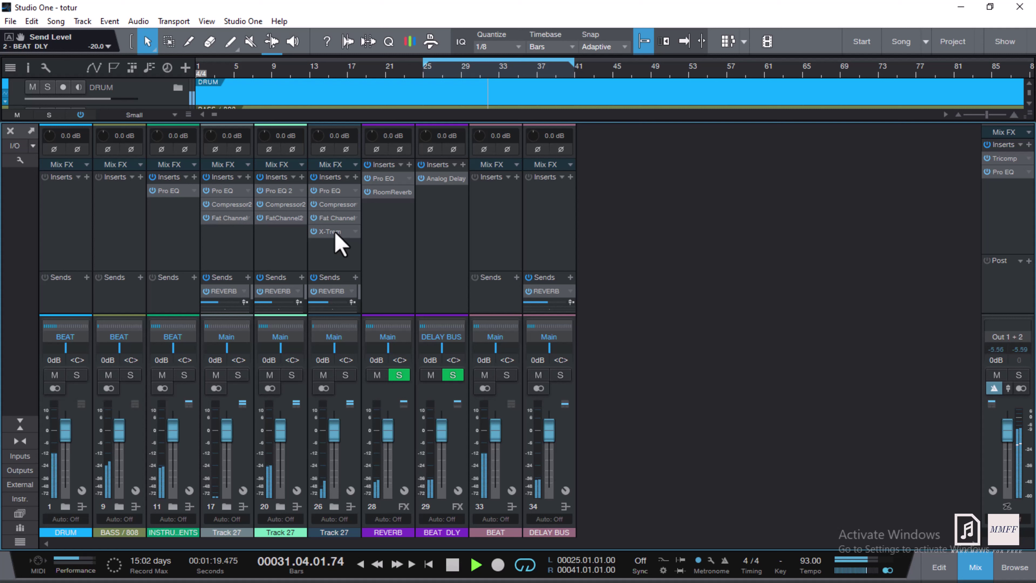
# Step: Stop playback and set the X-Trem depth on the ad-lib folder to 50%
pyautogui.press('space')
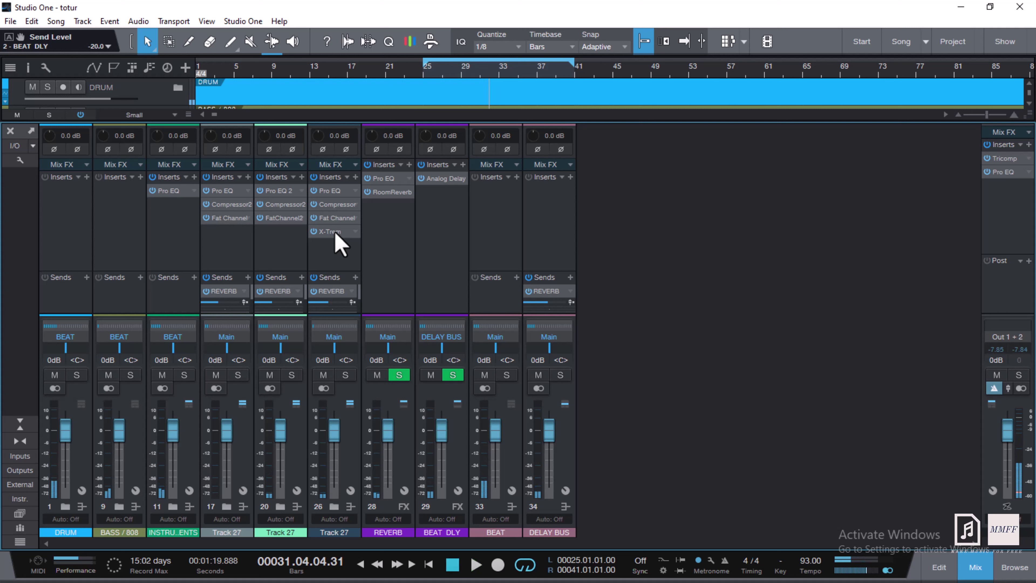
pyautogui.click(335, 232)
pyautogui.moveTo(474, 227); pyautogui.dragTo(473, 231)
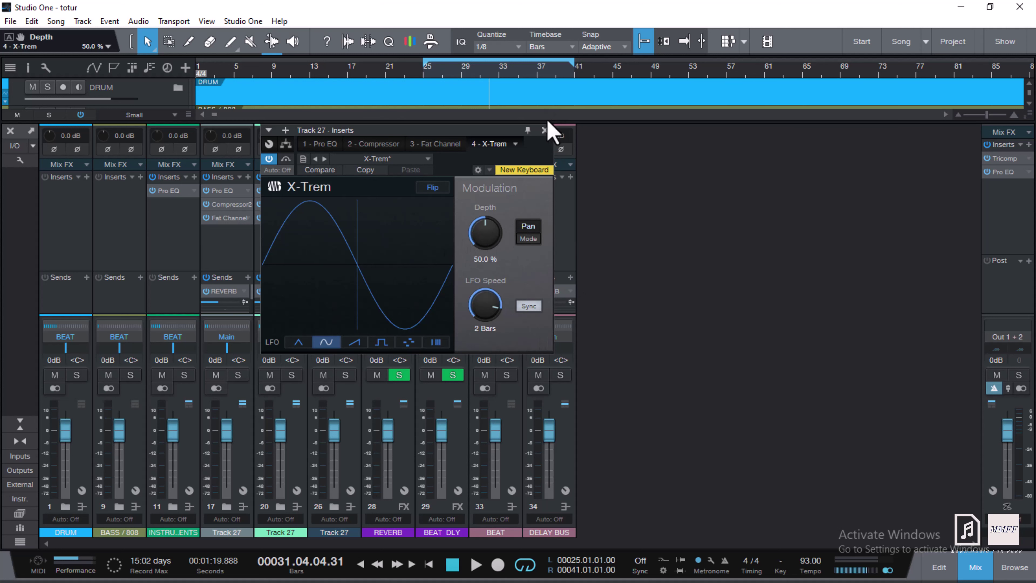
pyautogui.click(545, 129)
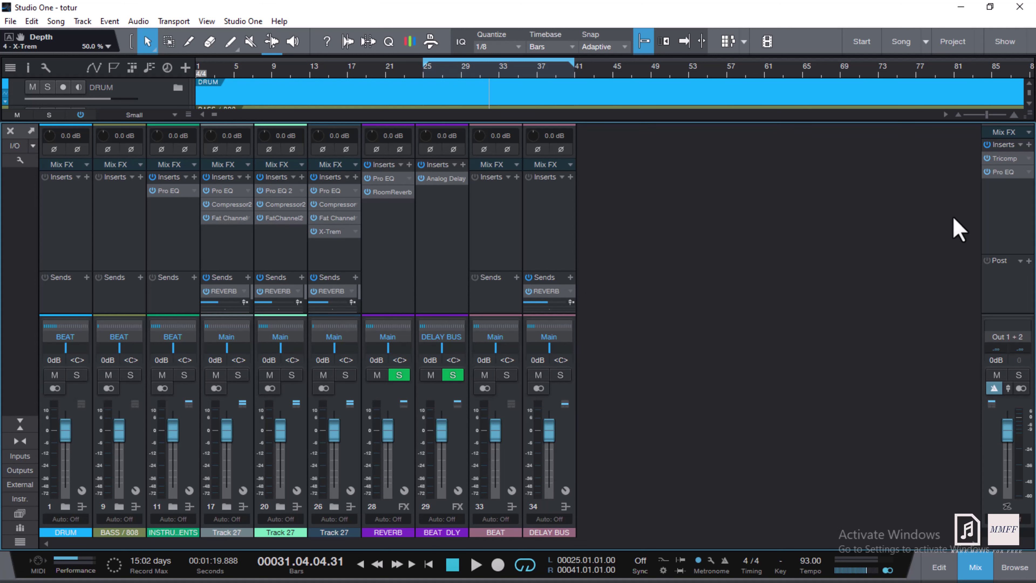
# Step: Hide the mixer and play the arrangement from bar 25 to audition the ad-libs
pyautogui.click(980, 567)
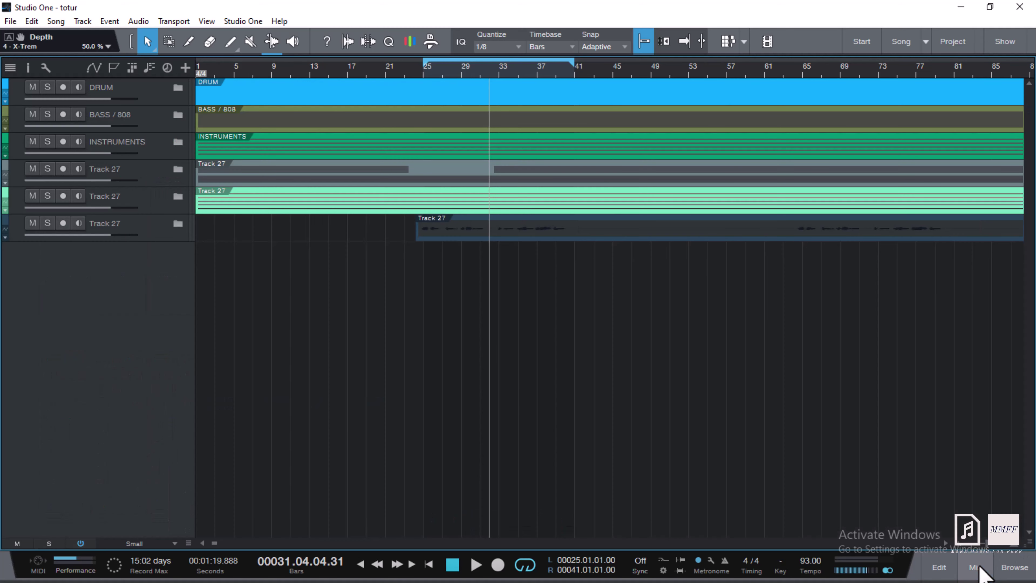
pyautogui.click(423, 73)
pyautogui.press('space')
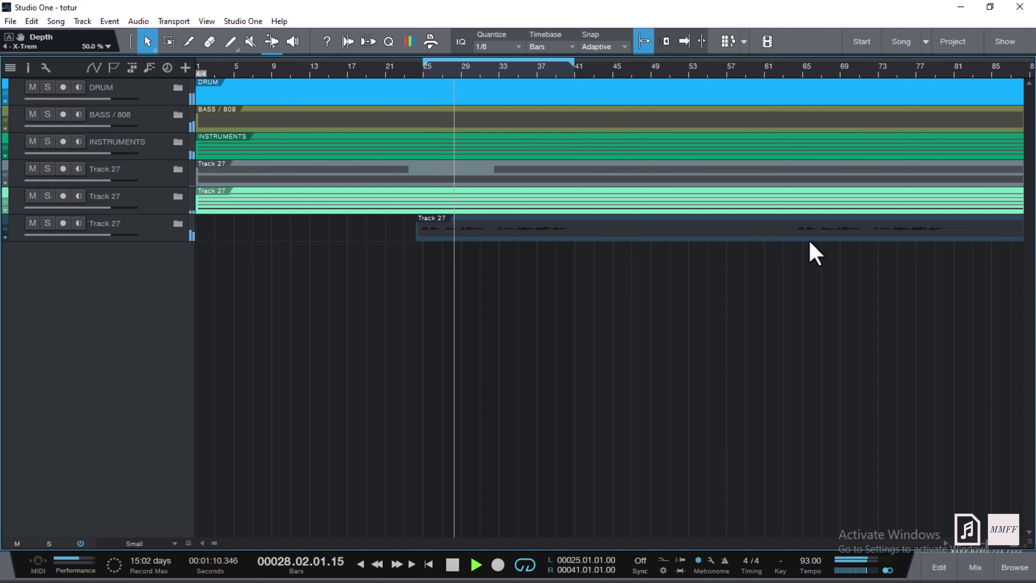
# Step: Lower the Tube Comp's Gain to 45 in the ad-lib folder's Fat Channel while the song plays
pyautogui.click(976, 568)
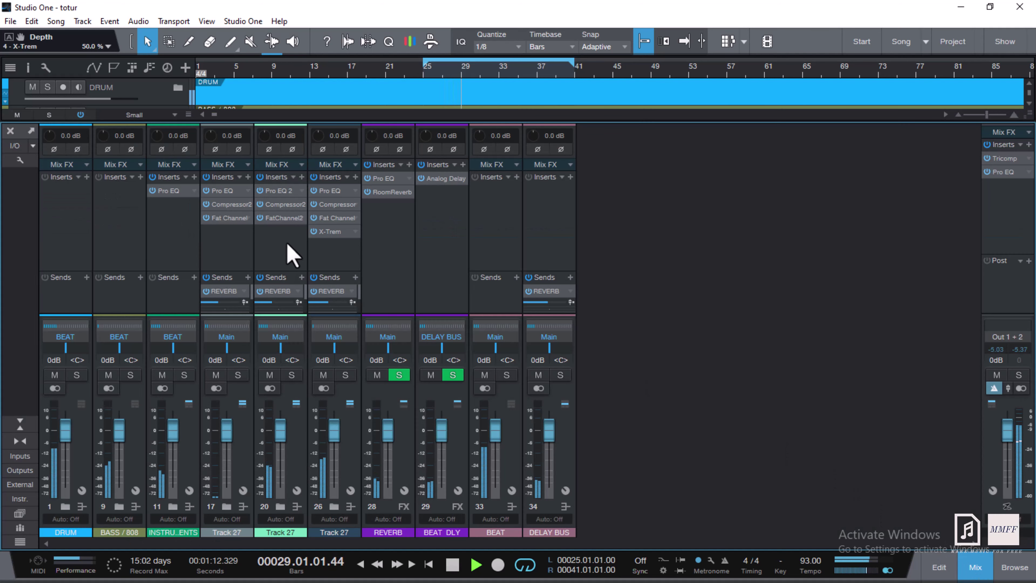
pyautogui.click(335, 218)
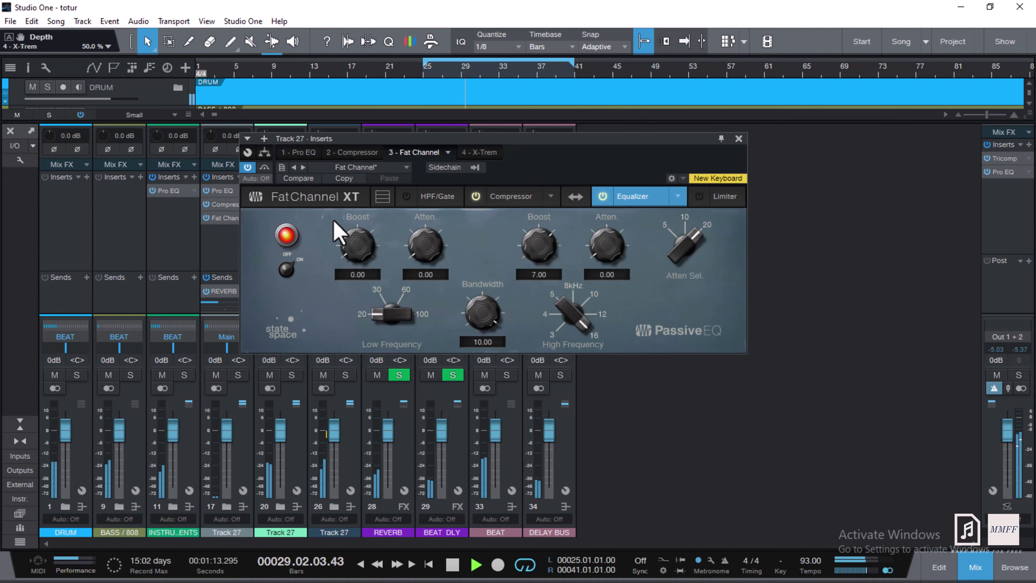
pyautogui.click(490, 201)
pyautogui.moveTo(388, 277); pyautogui.dragTo(391, 281)
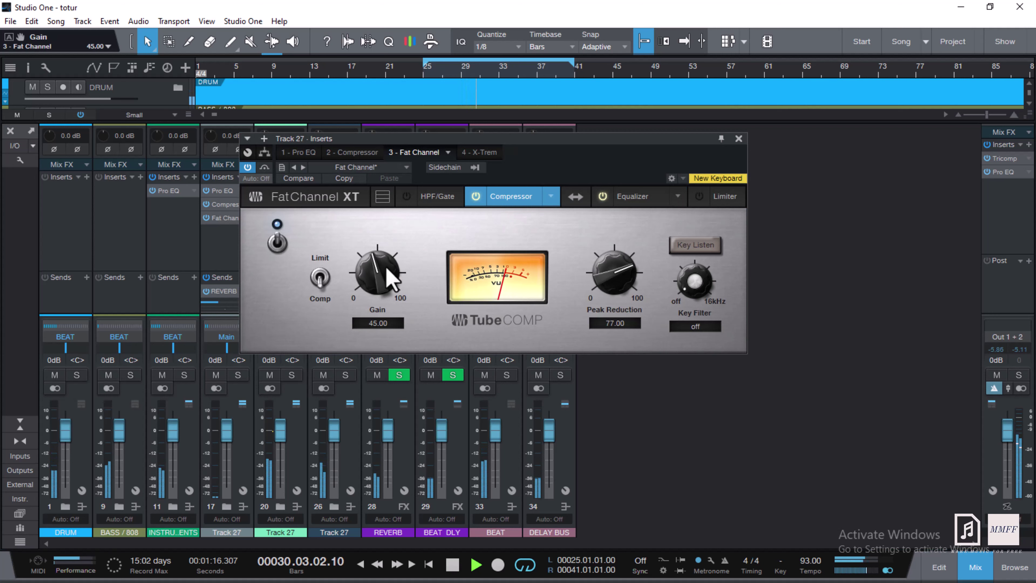
pyautogui.click(739, 139)
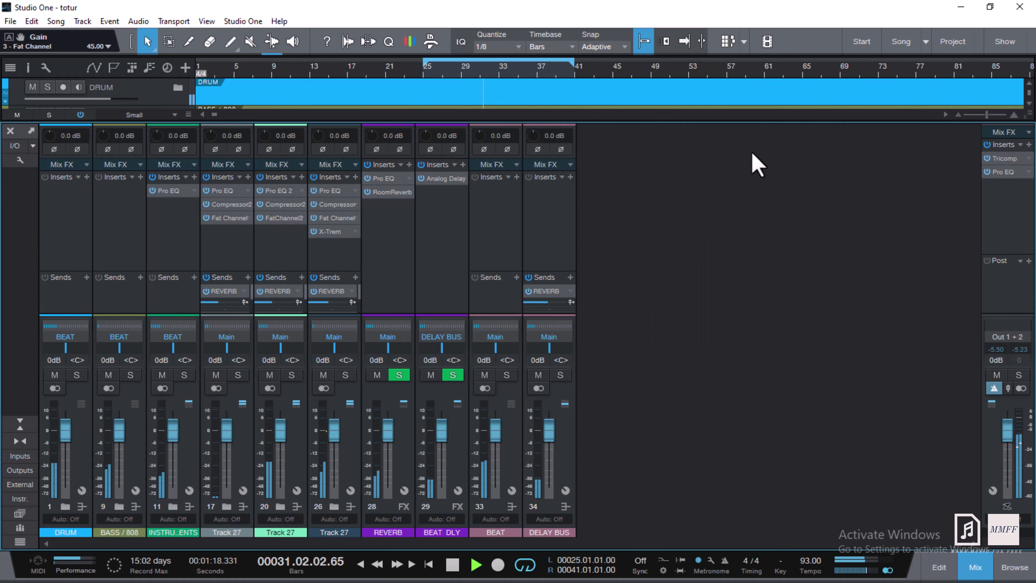
# Step: Extend the loop range's start back to bar 1 in the arrangement and play the song from around bar 17
pyautogui.click(975, 567)
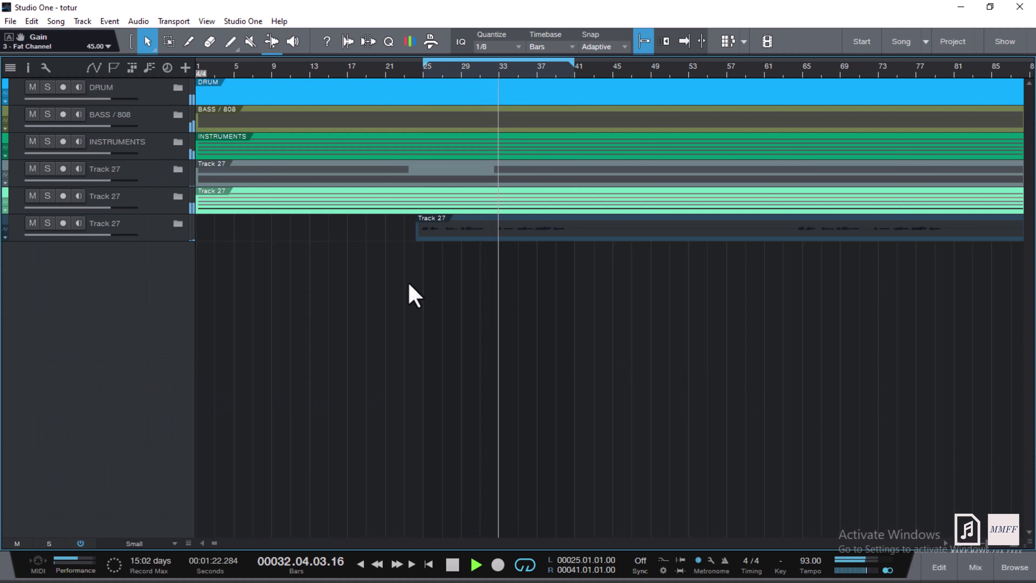
pyautogui.moveTo(416, 65); pyautogui.dragTo(198, 65)
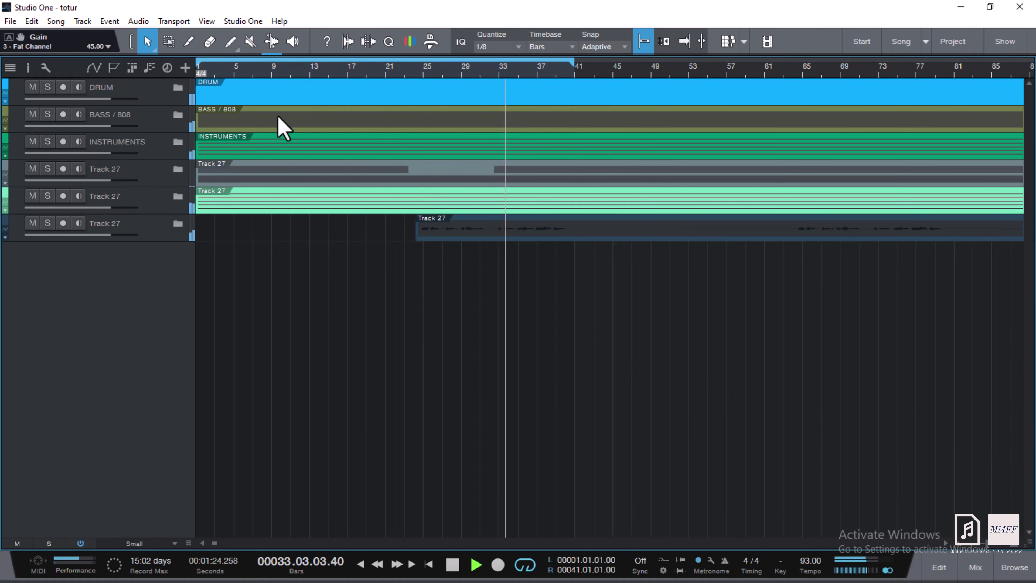
pyautogui.click(347, 70)
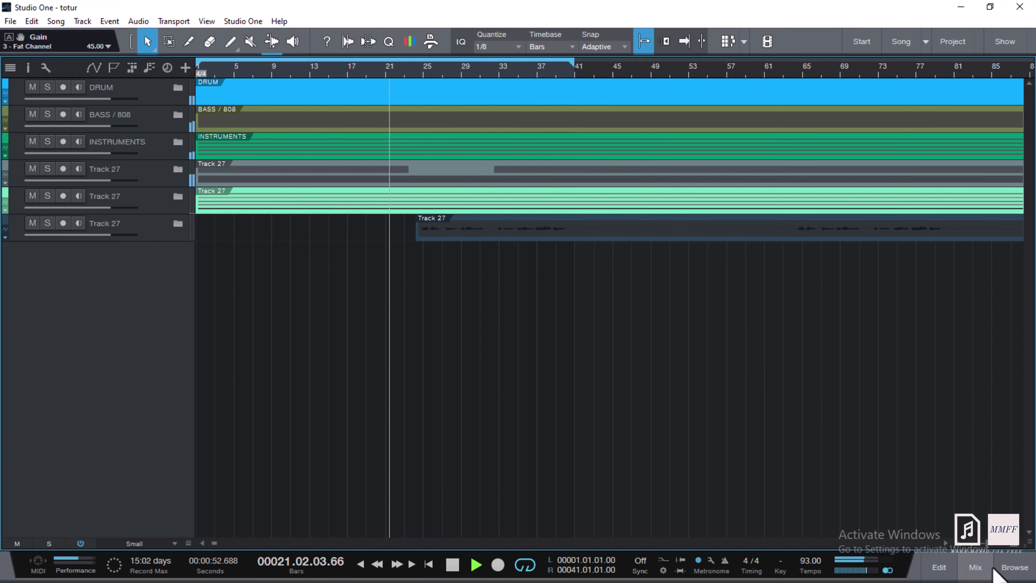
# Step: Set the X-Trem depth on the ad-lib folder to 38% while listening to the playback
pyautogui.click(979, 566)
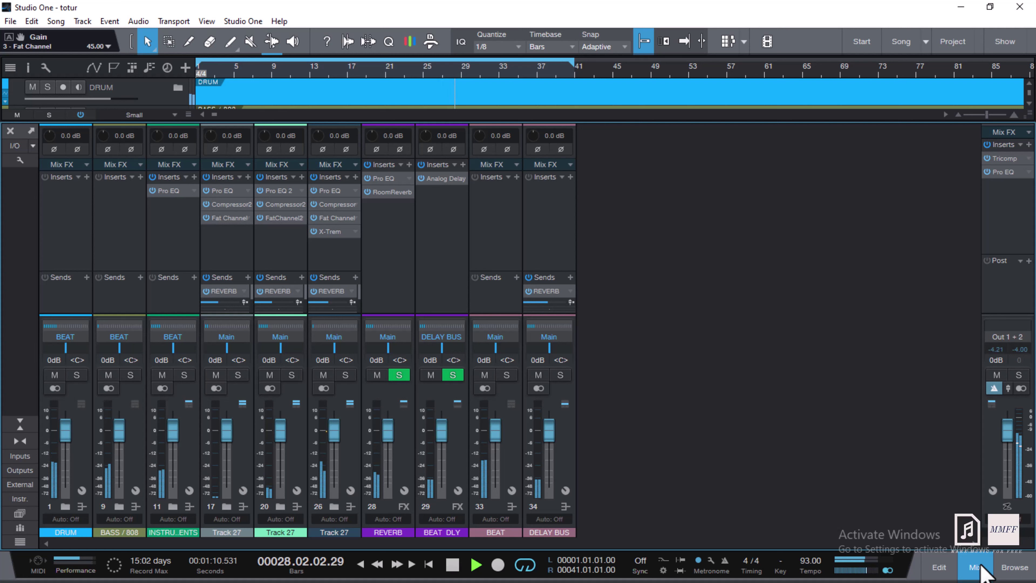
pyautogui.click(332, 232)
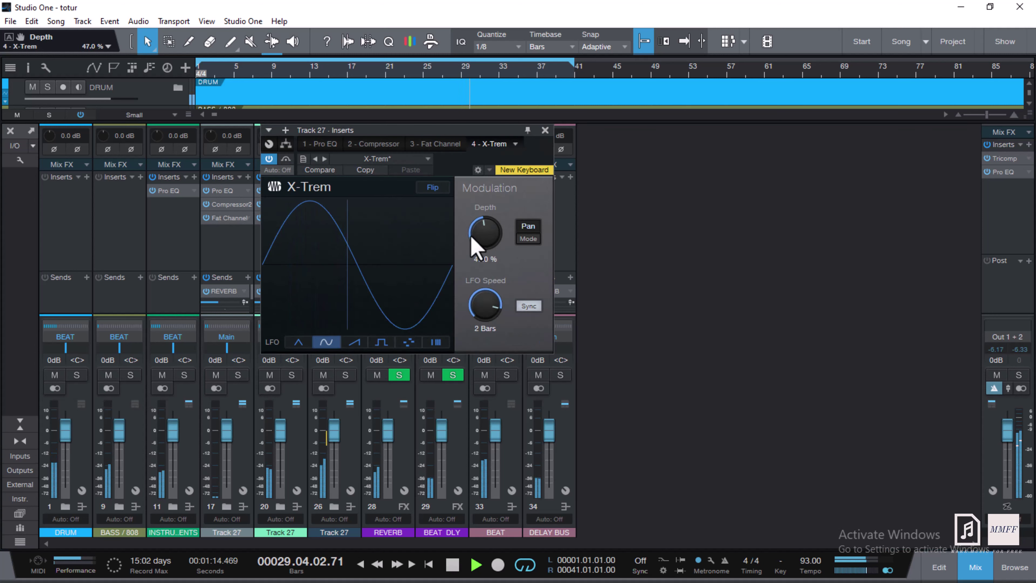
pyautogui.scroll(-5, 472, 239)
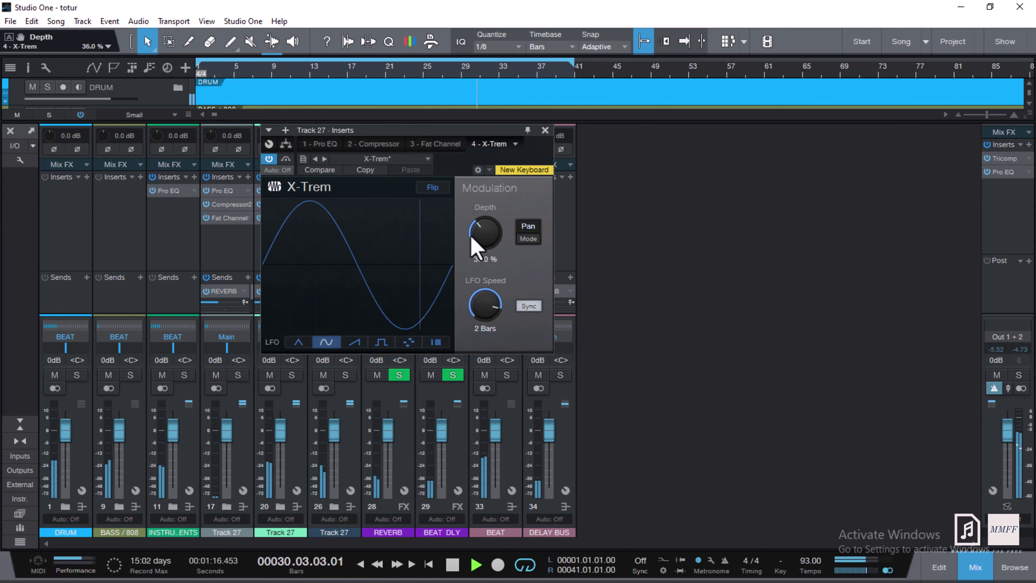
pyautogui.scroll(3, 478, 249)
pyautogui.scroll(1, 477, 250)
pyautogui.scroll(-2, 478, 250)
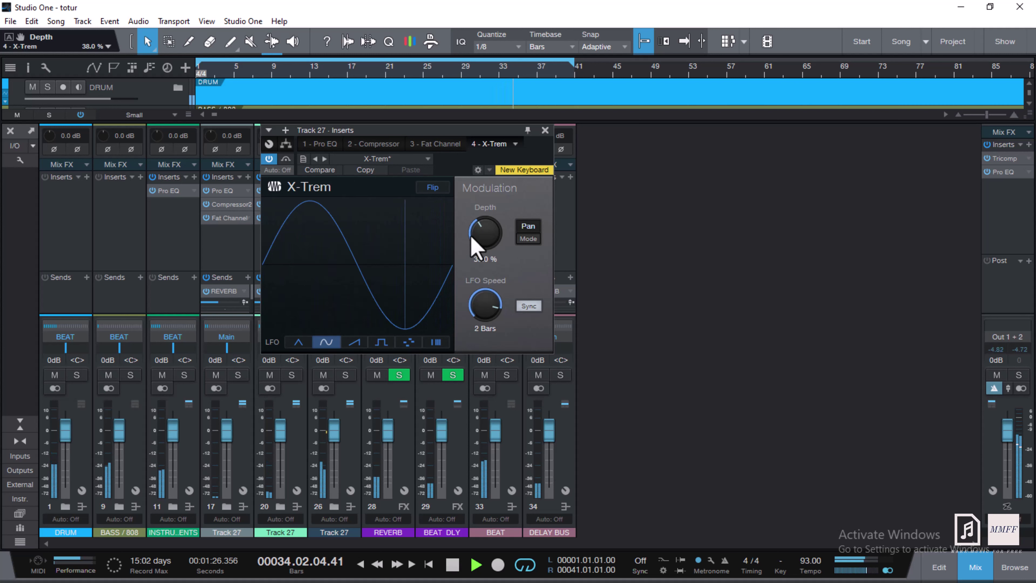
pyautogui.click(545, 131)
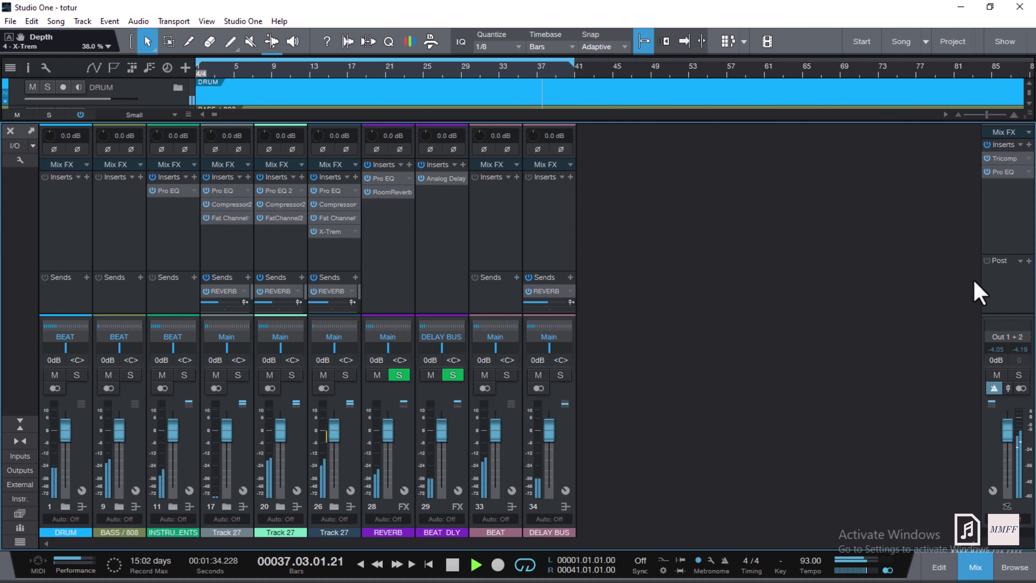
# Step: Stop playback, select the ad-lib folder track in the arrangement, and show its channel in the mixer
pyautogui.click(976, 567)
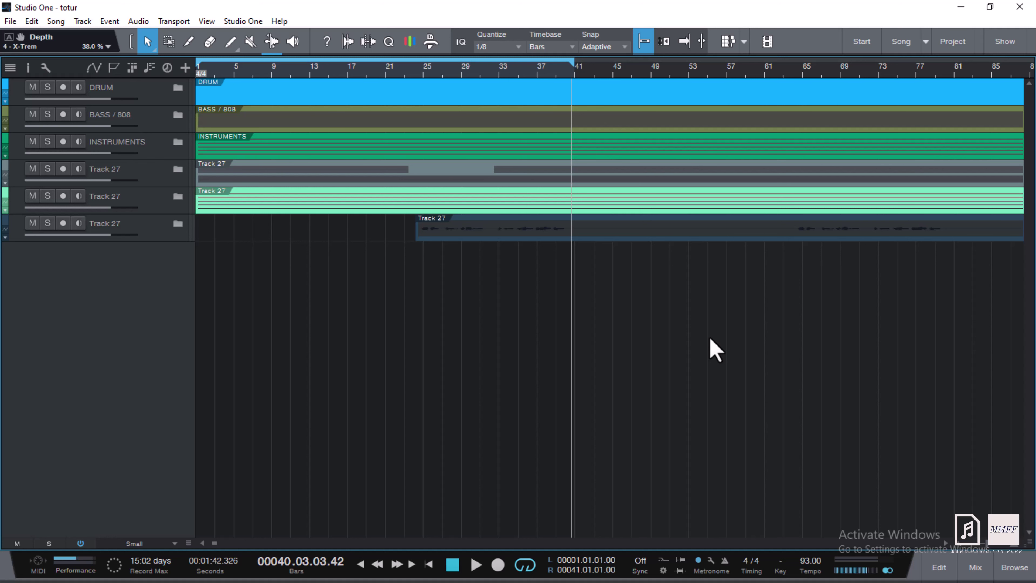
pyautogui.click(150, 231)
pyautogui.press('F3')
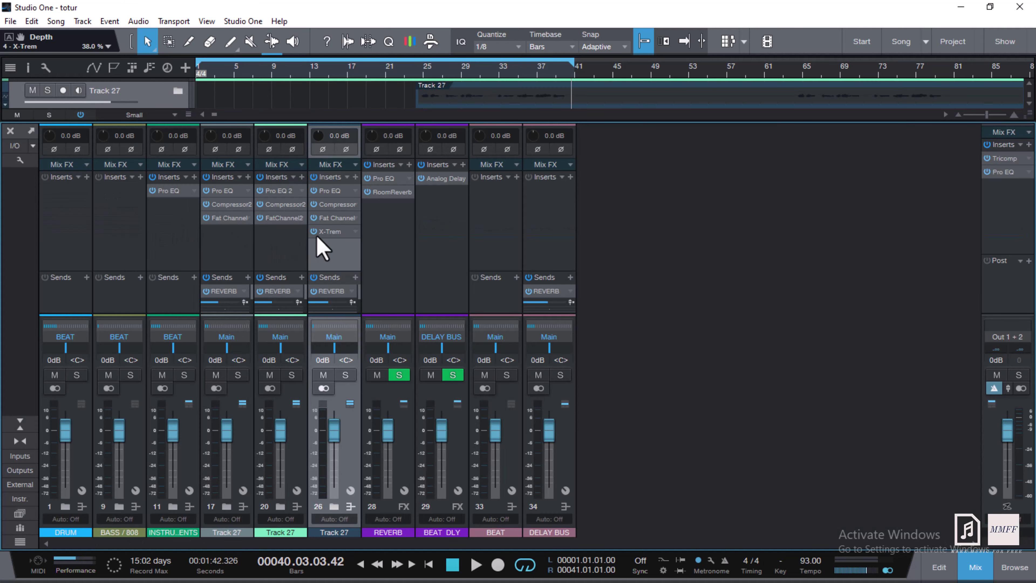